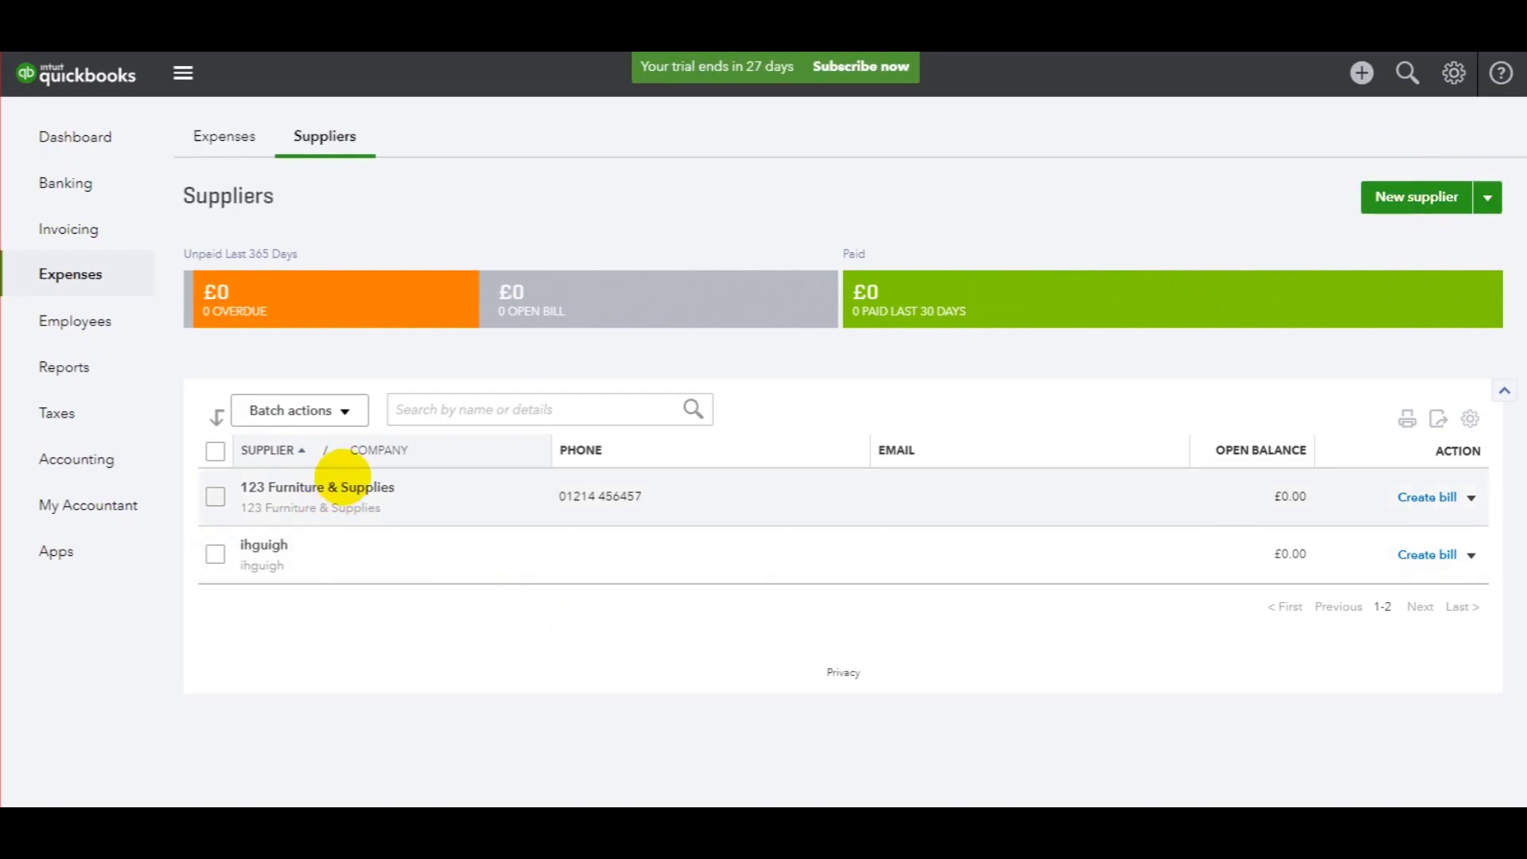
Open the 123 Furniture & Supplies supplier page and review the New transaction options
left_click(342, 487)
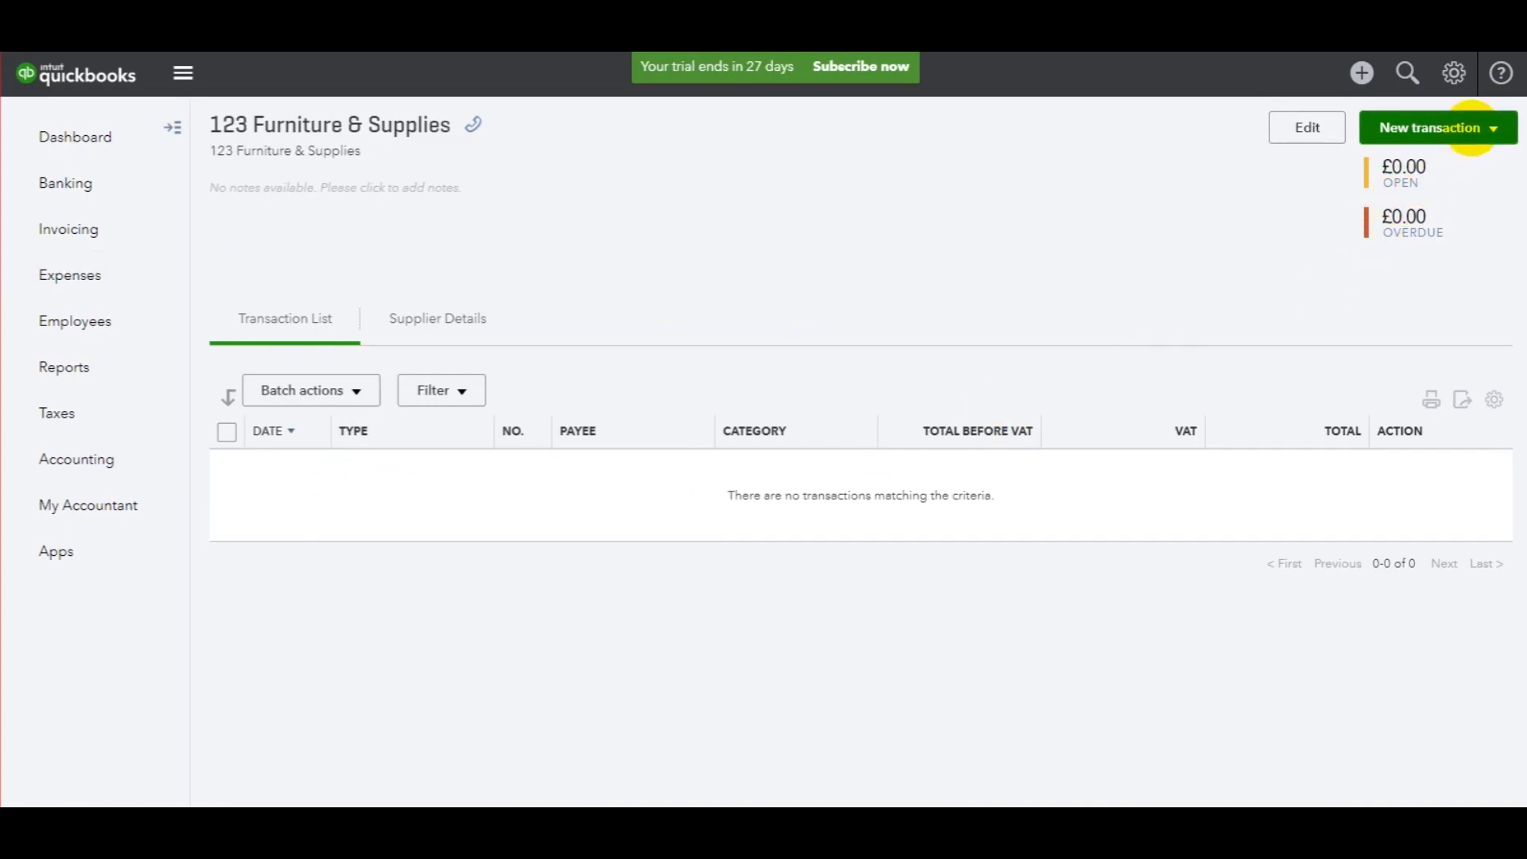
left_click(1471, 127)
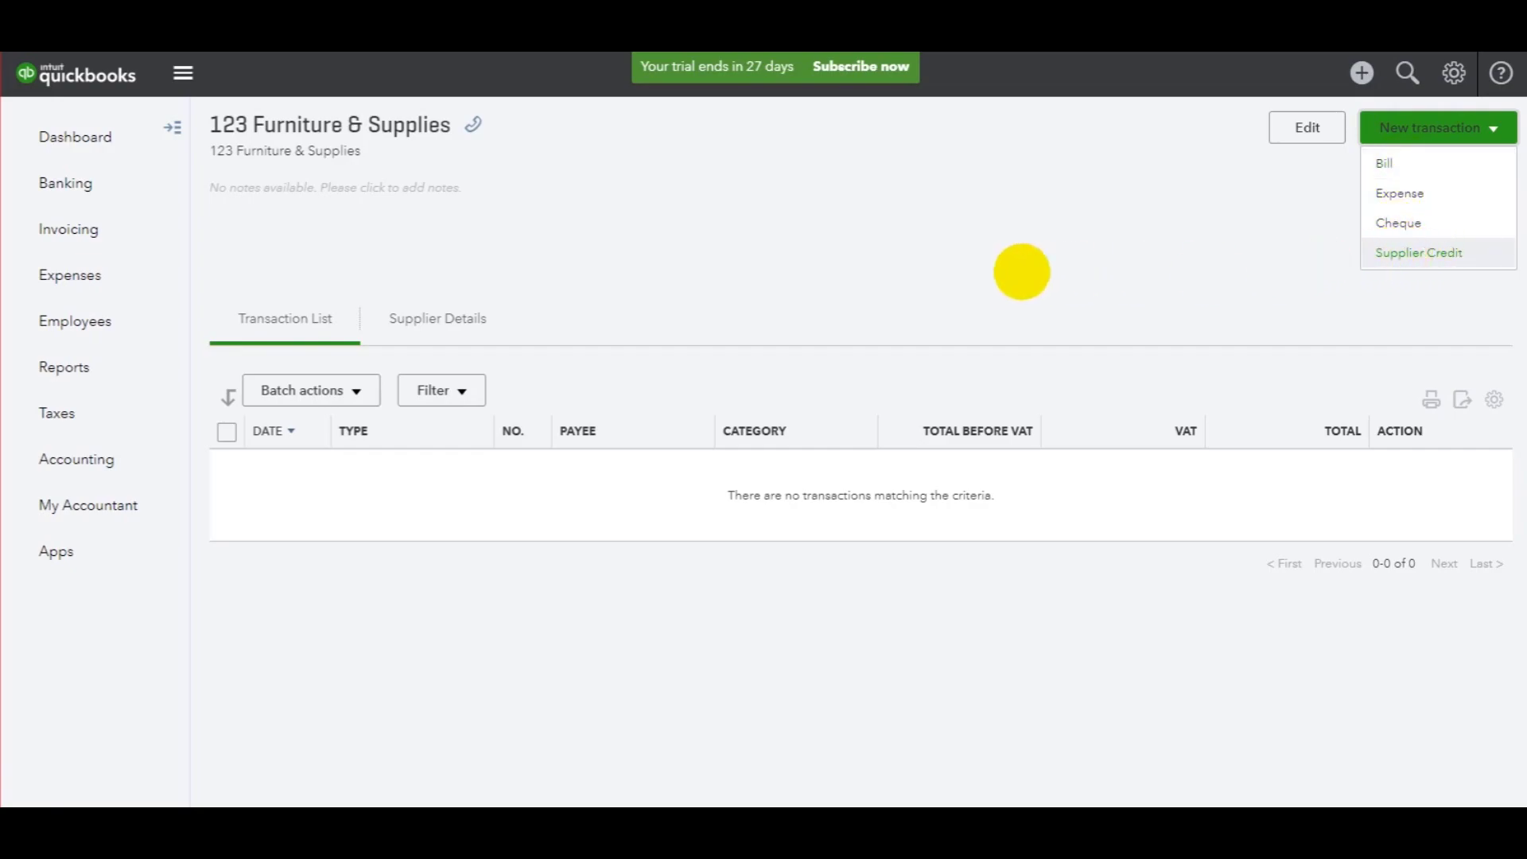
left_click(951, 272)
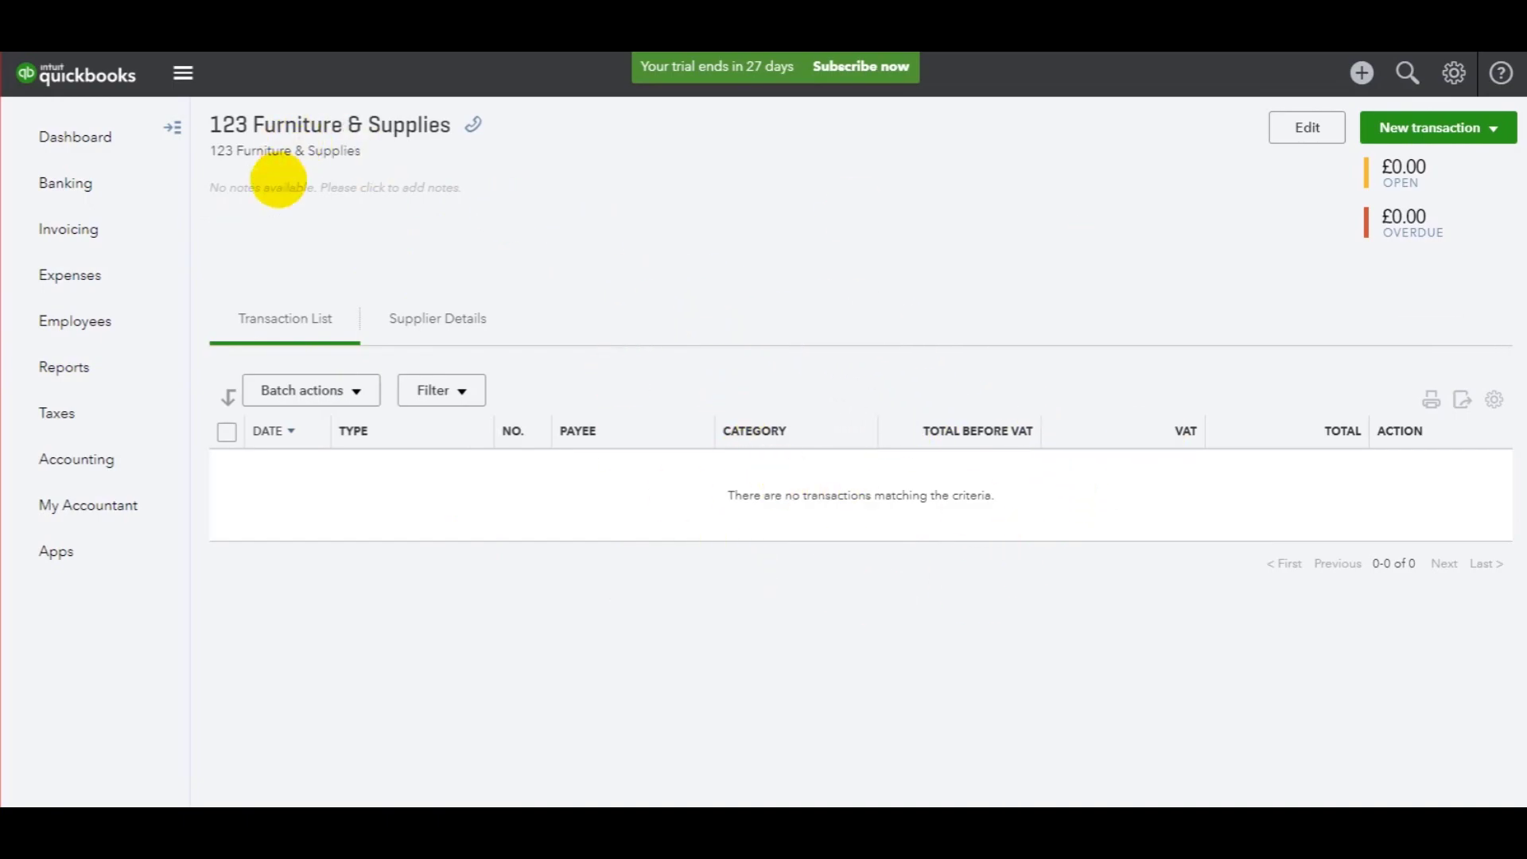
Start a new bill for the supplier dated 01/02/2018
left_click(1400, 127)
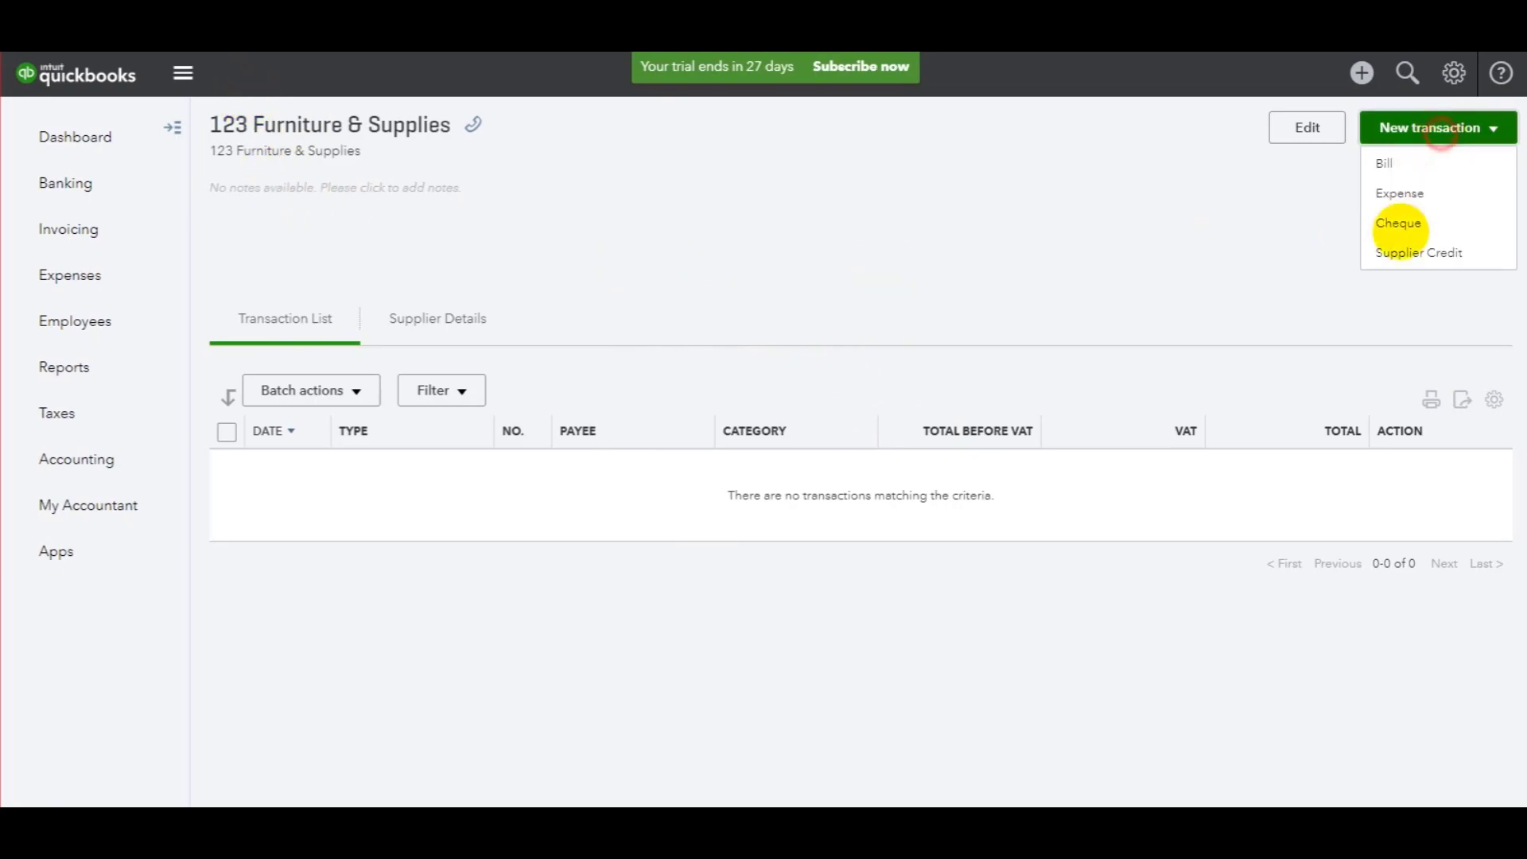
left_click(1407, 168)
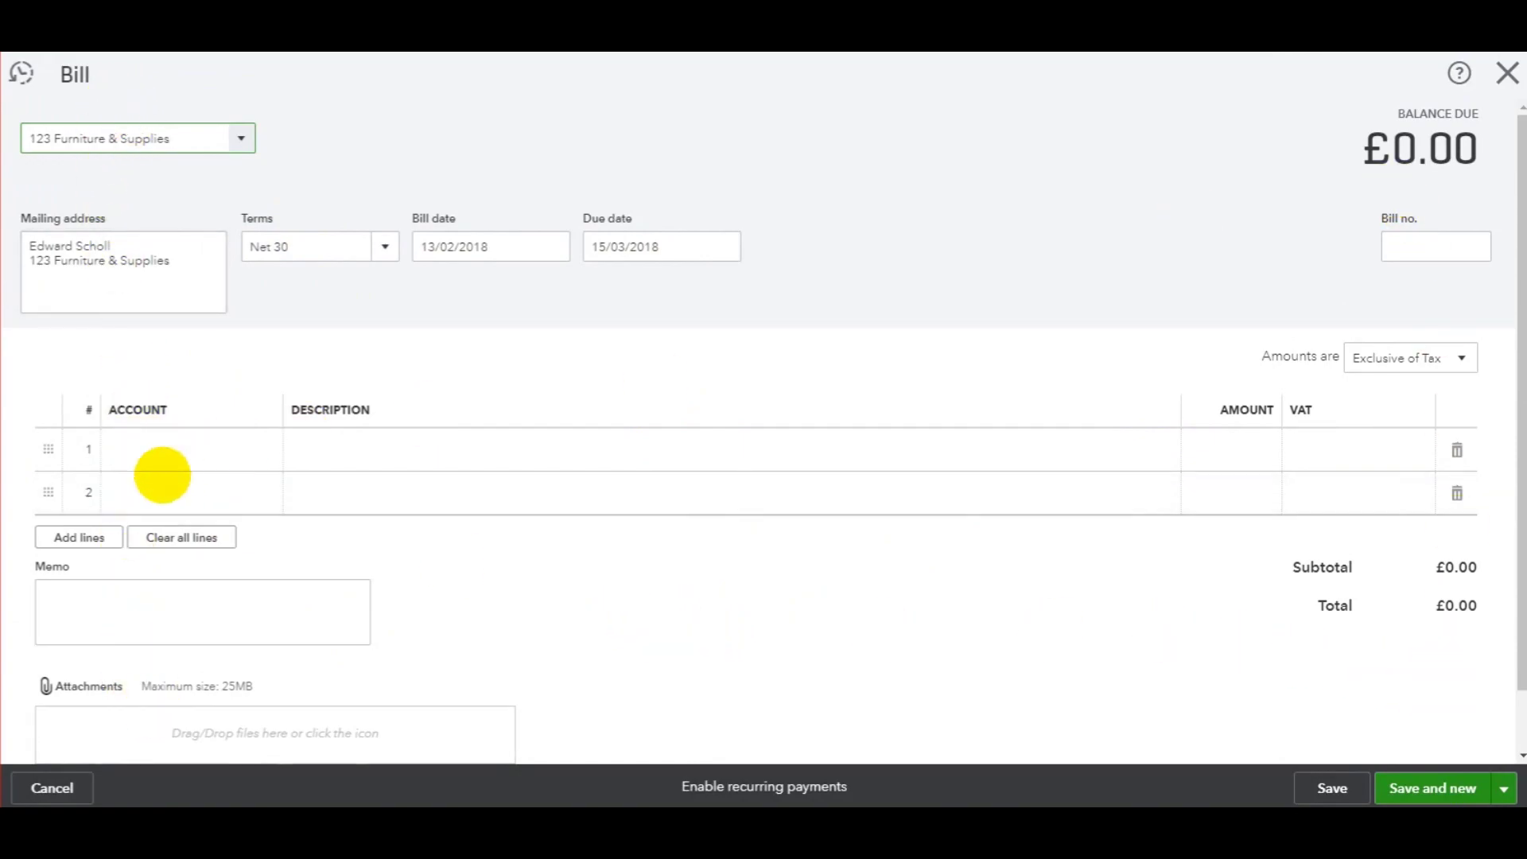
left_click(183, 450)
left_click(545, 246)
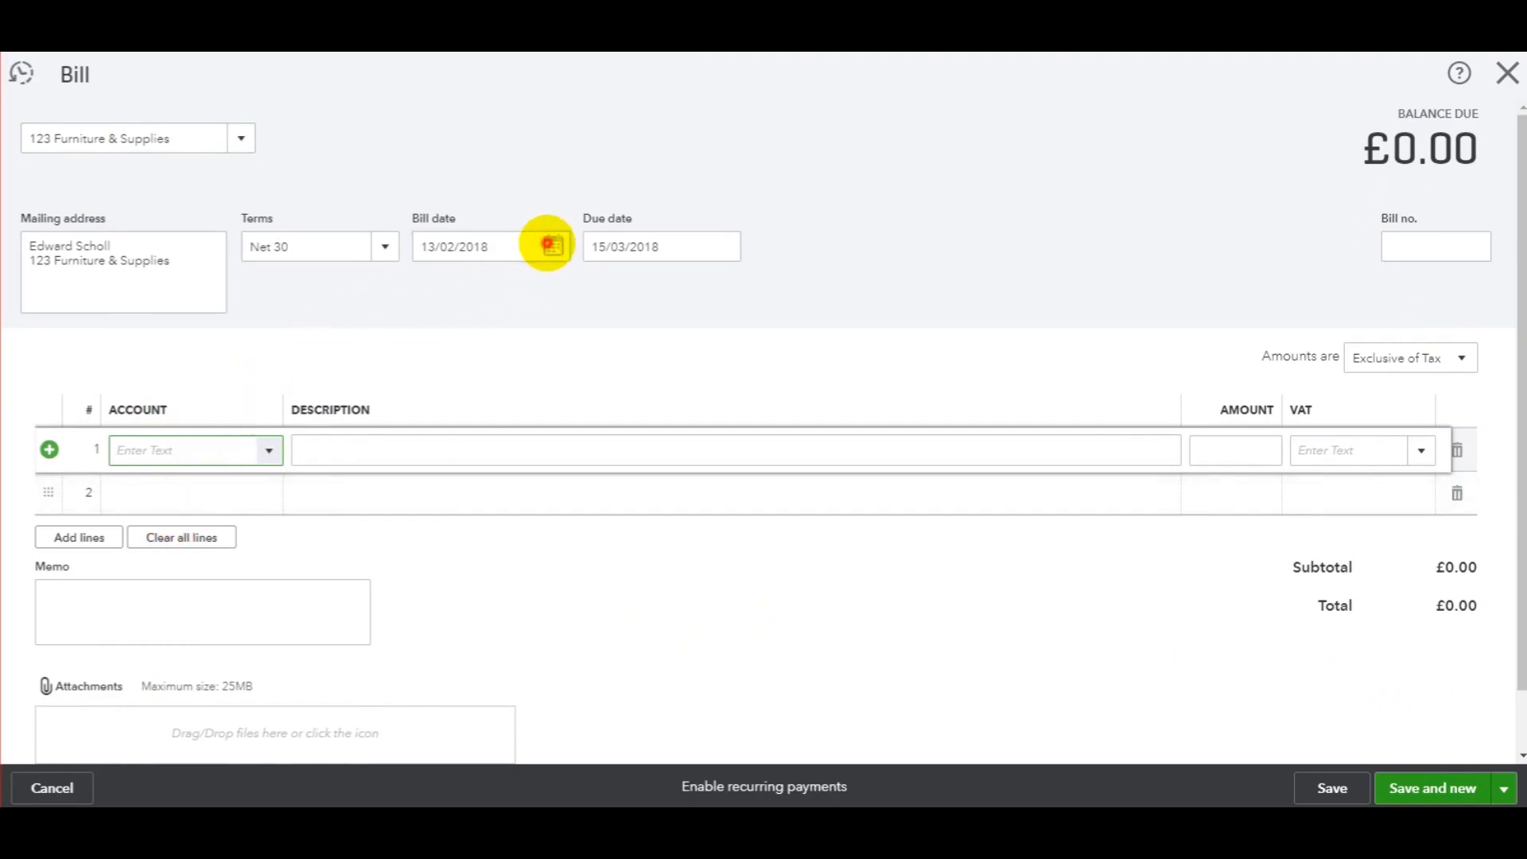
left_click(513, 353)
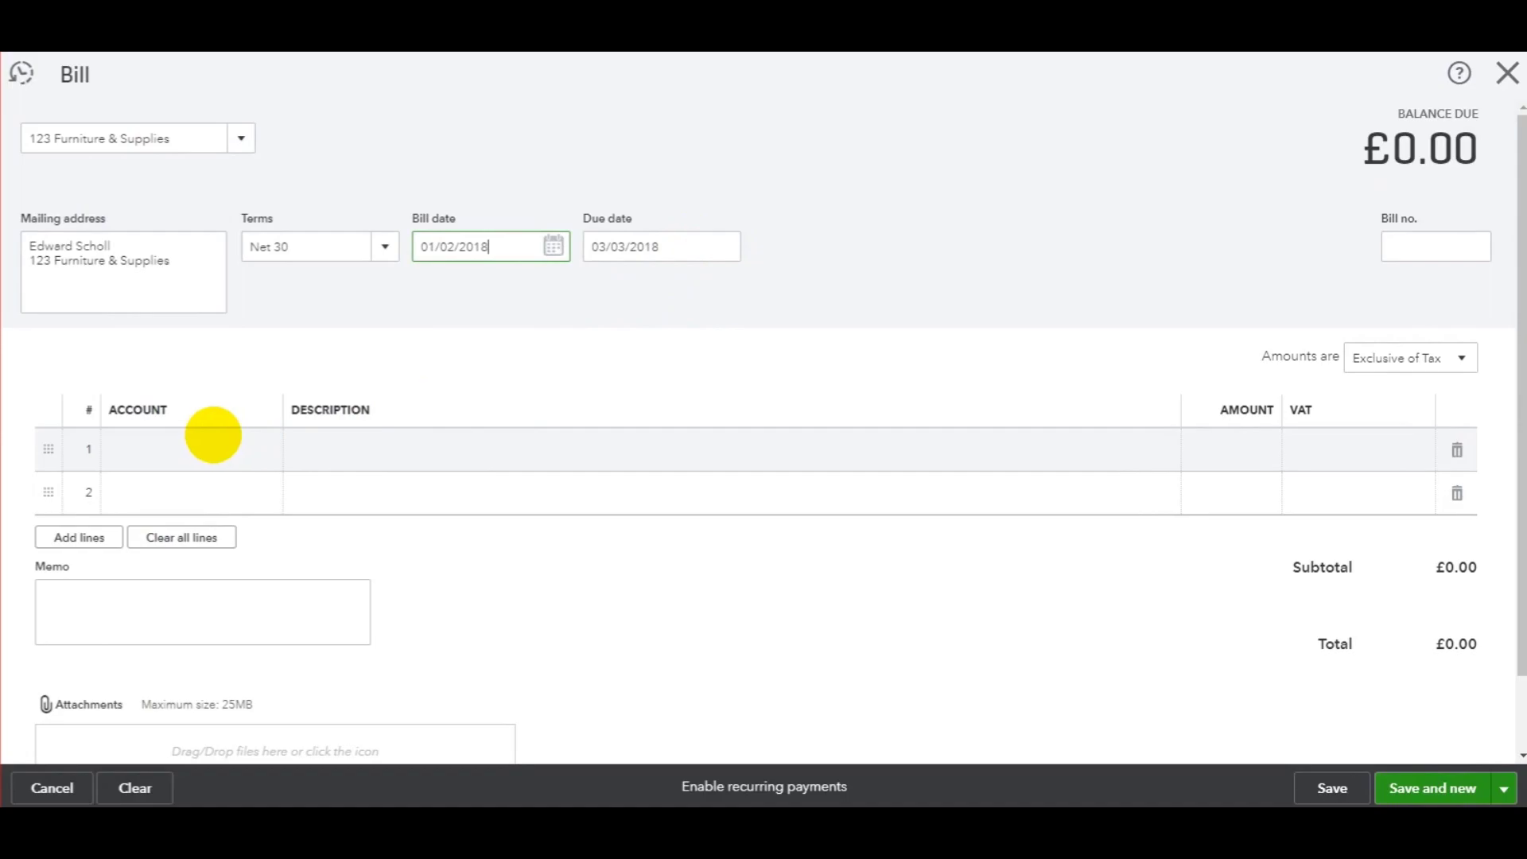
Fill line 1 with account Printing, postage and stationery, description 'Paper and pens', amount 55.00
left_click(213, 434)
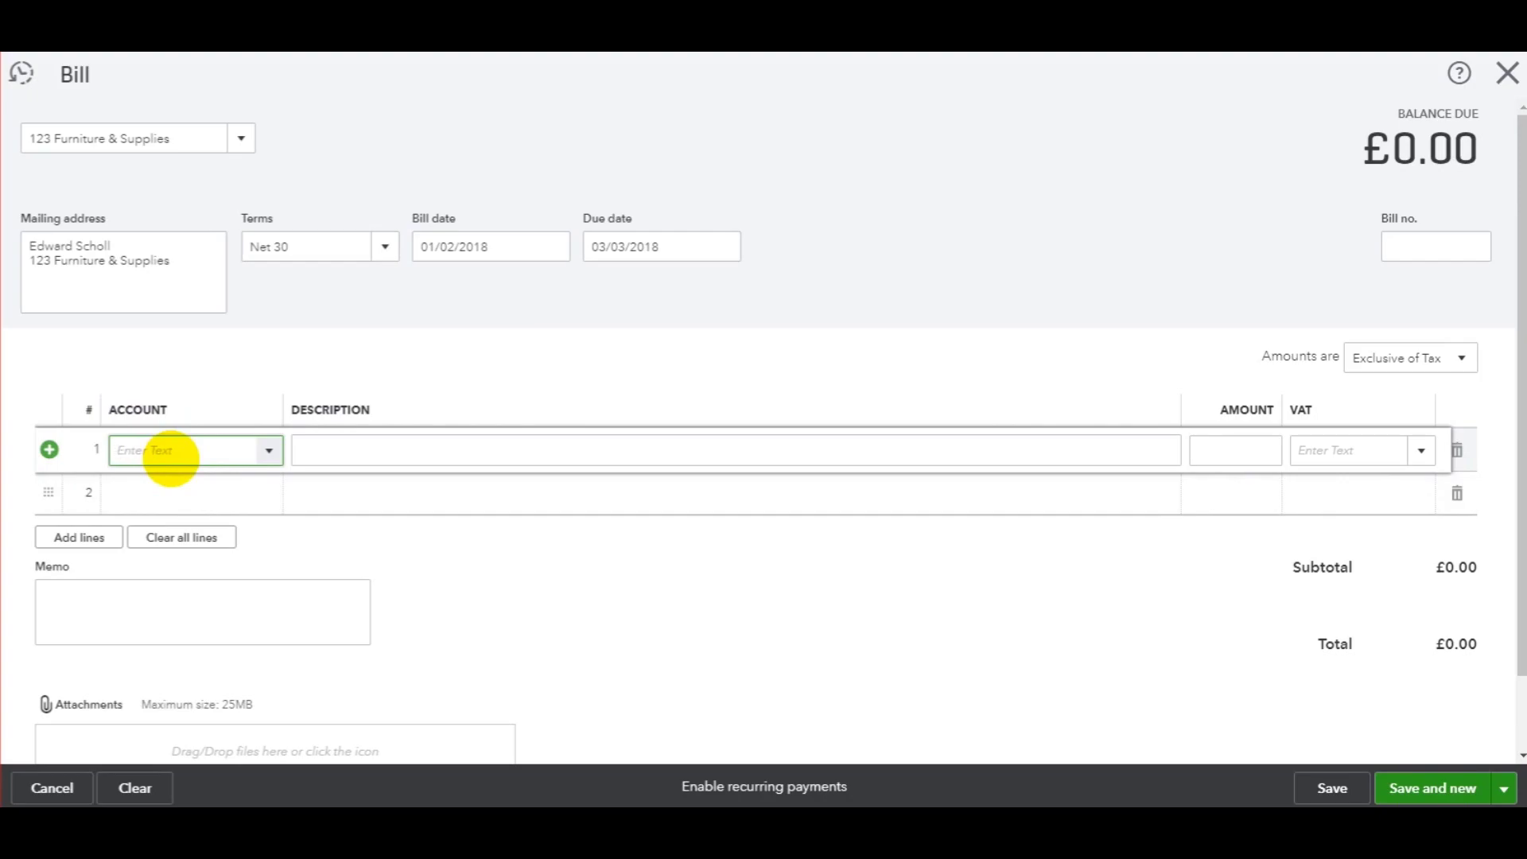
key("BackSpace")
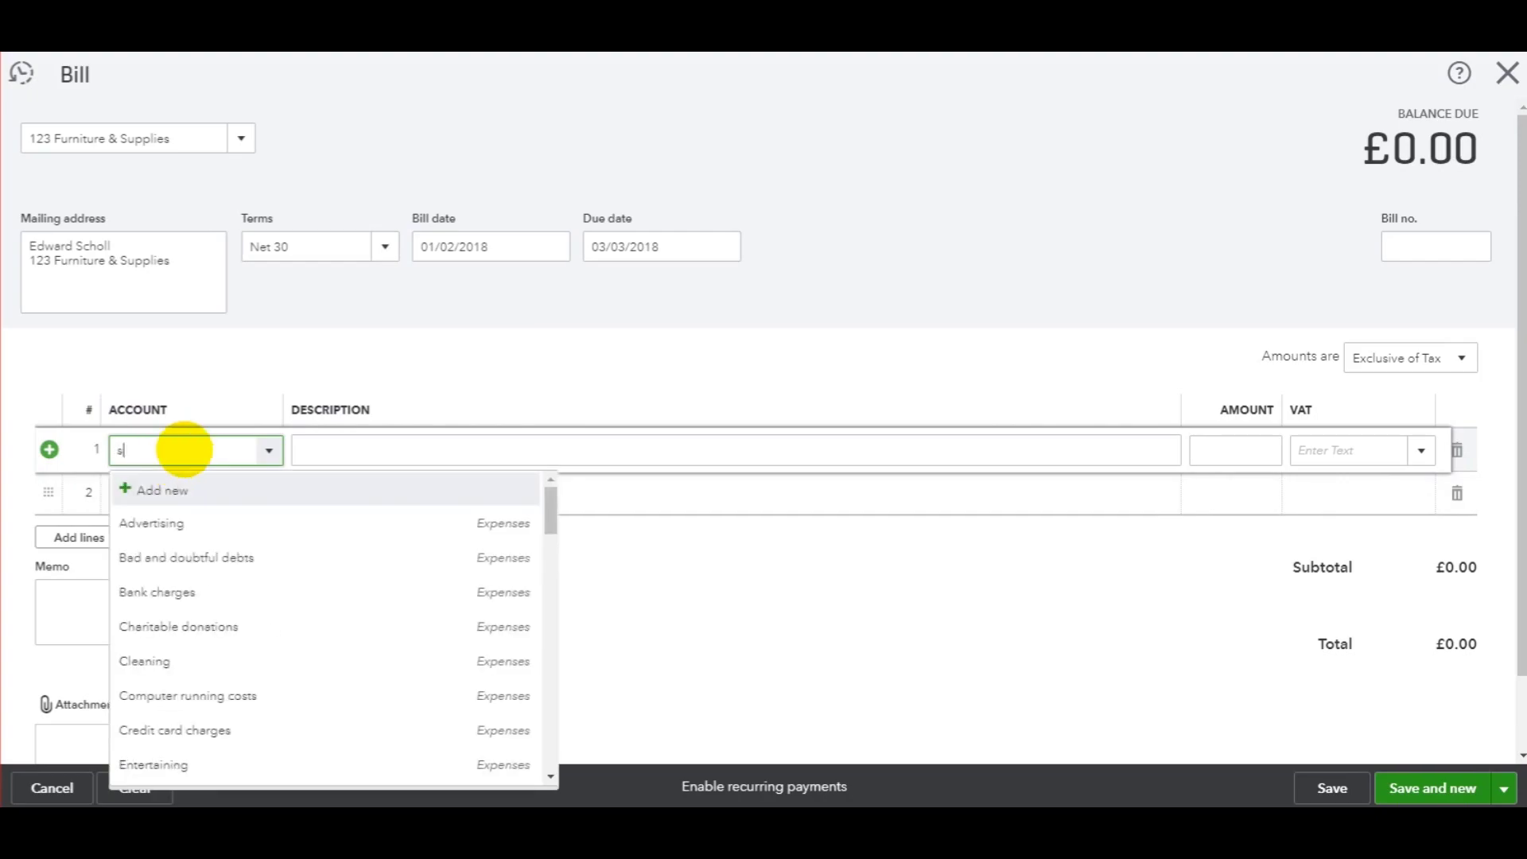
type("sta")
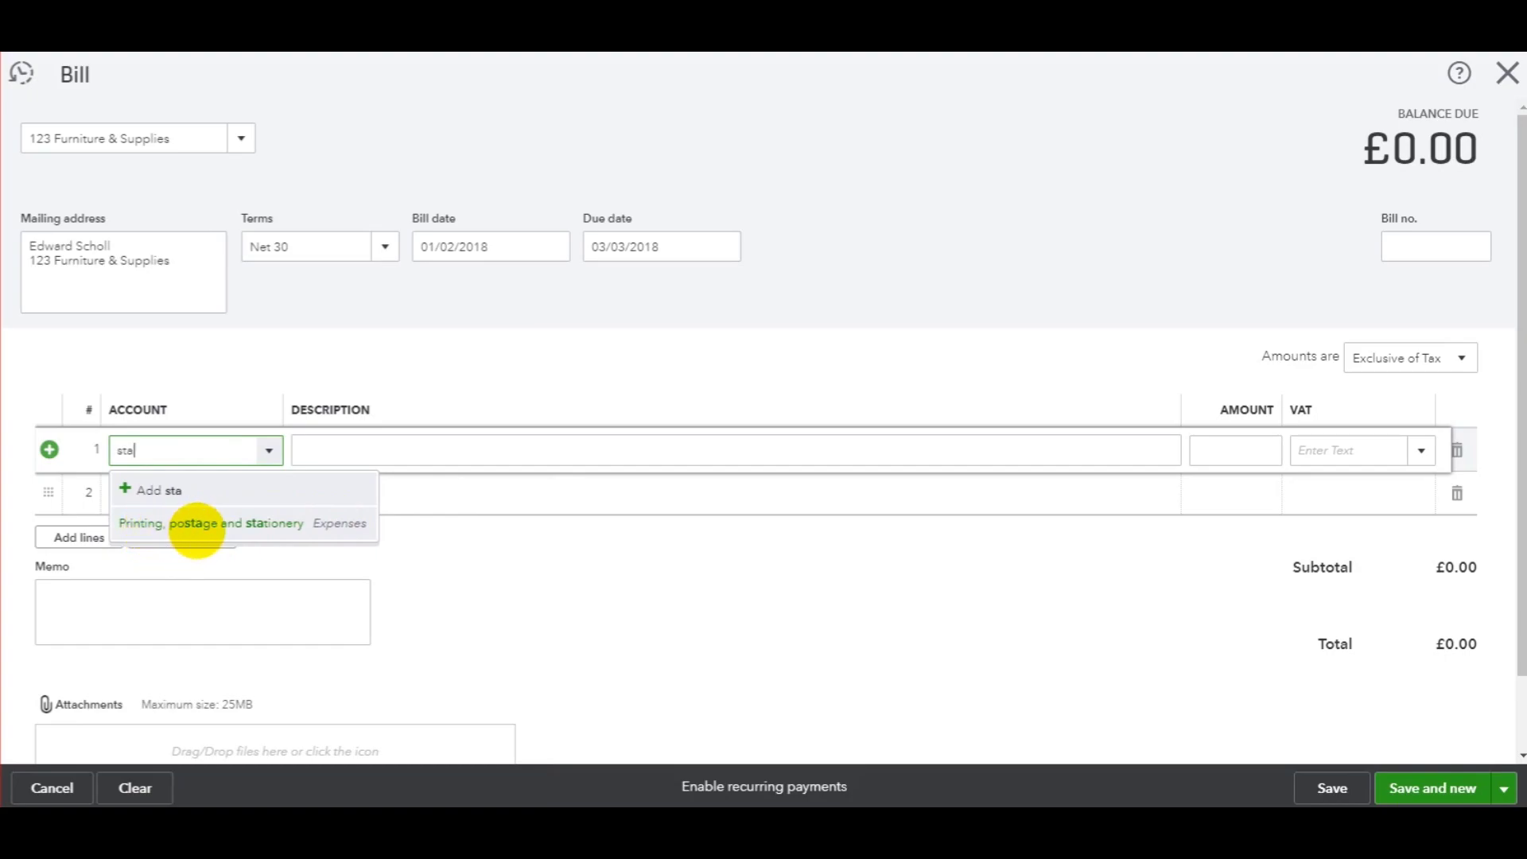
left_click(295, 525)
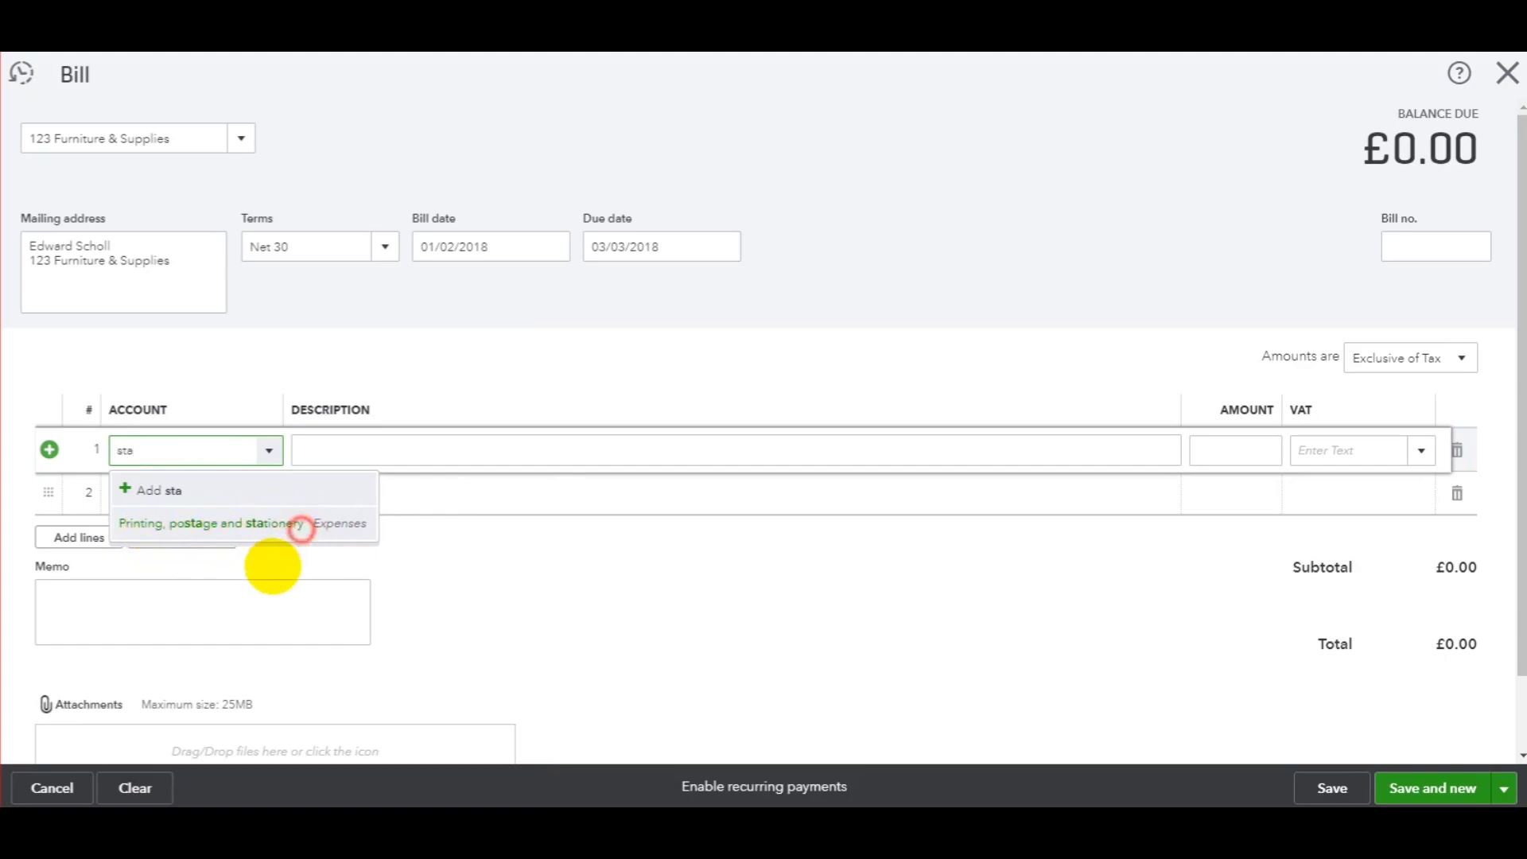
left_click(324, 449)
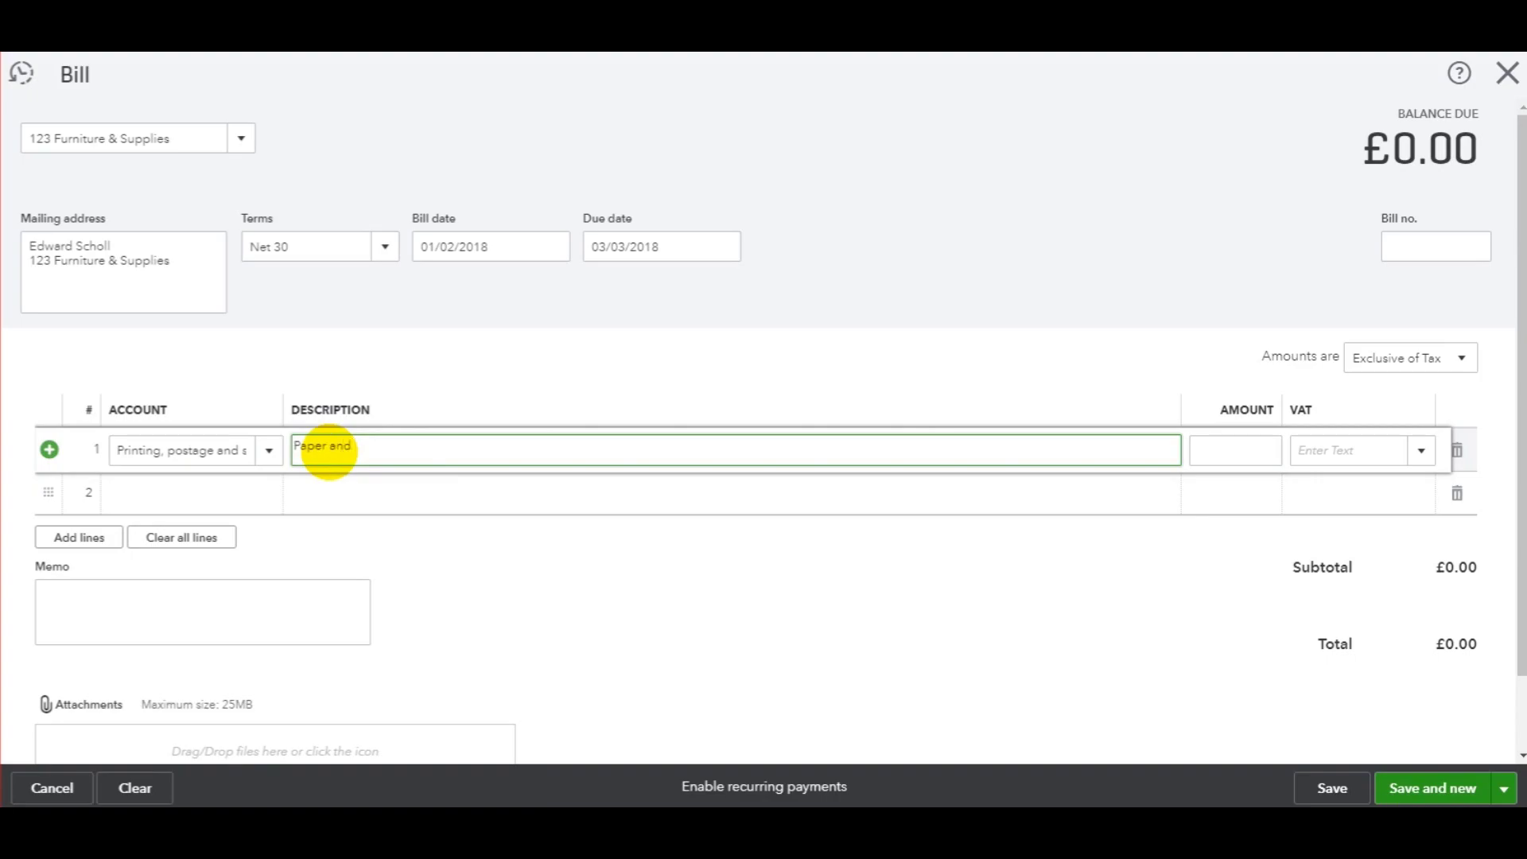
key("Tab")
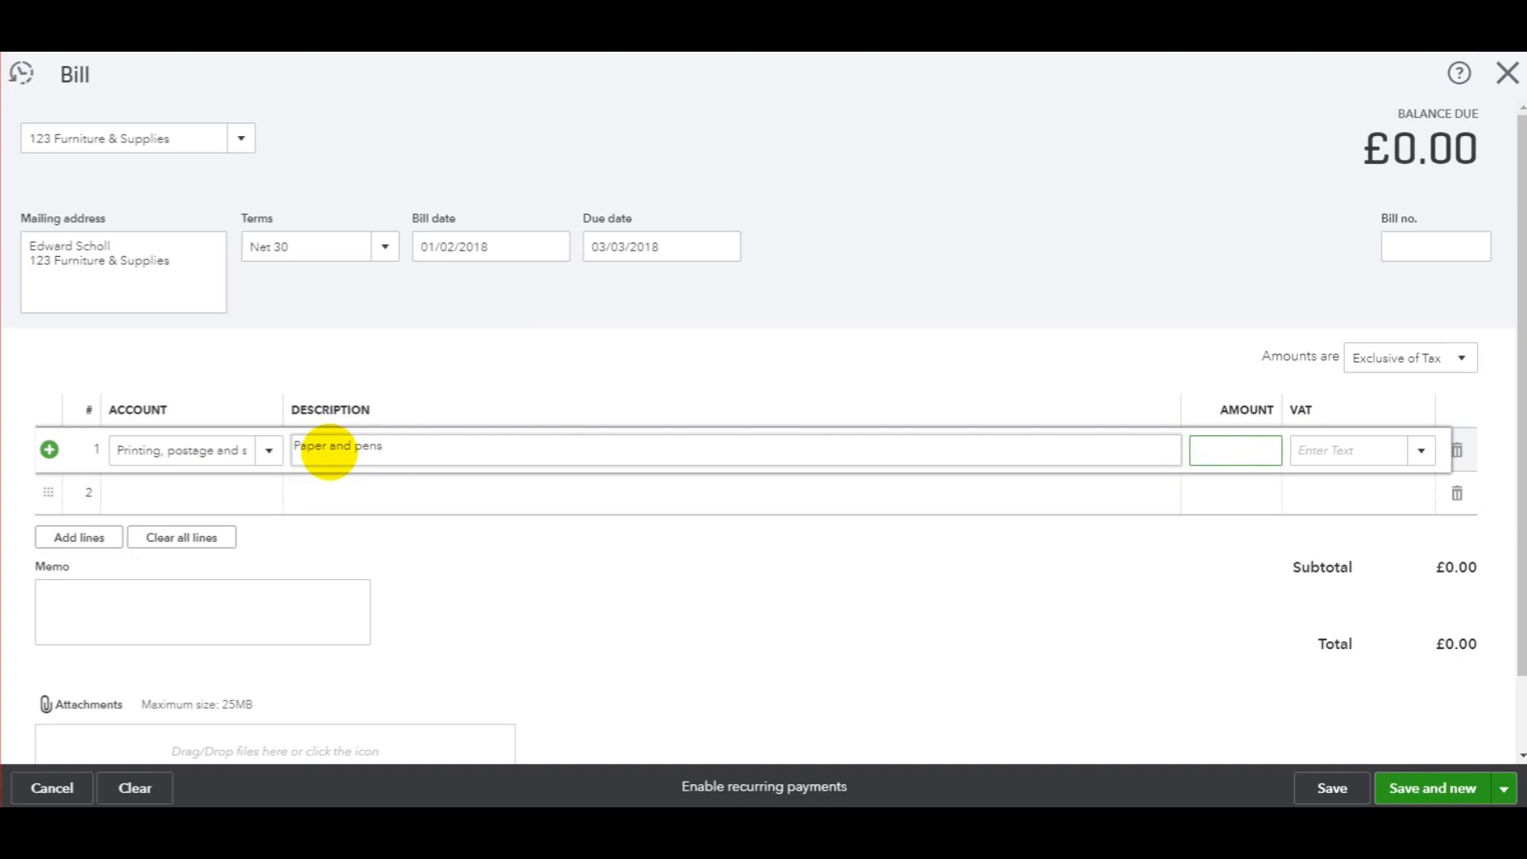
Apply 20.0% S VAT to the 55.00 line, giving £11.00 VAT and a £66.00 total
key("Tab")
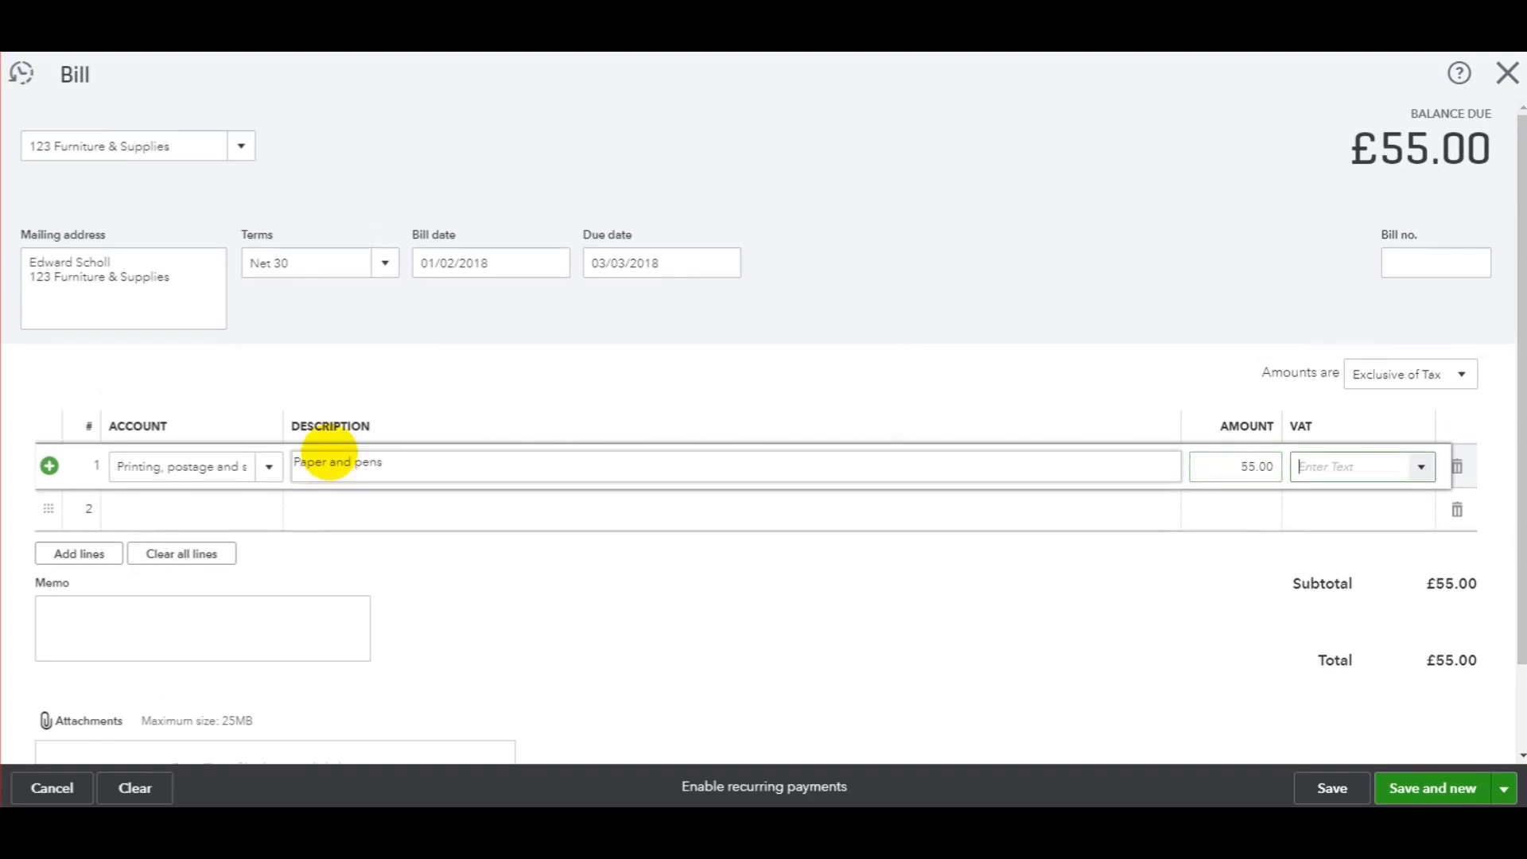
type("20")
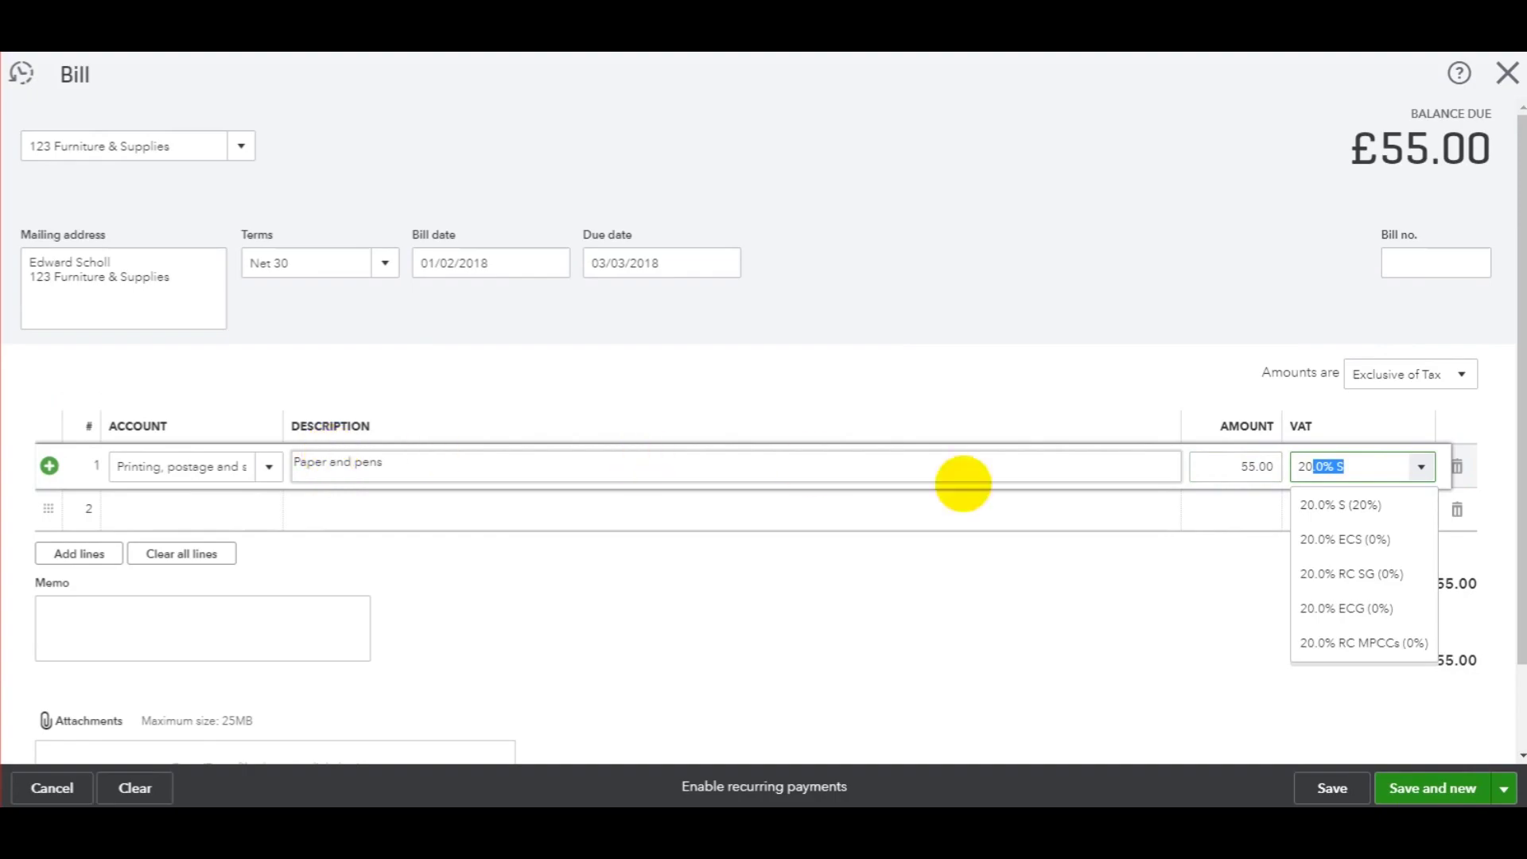
left_click(1364, 504)
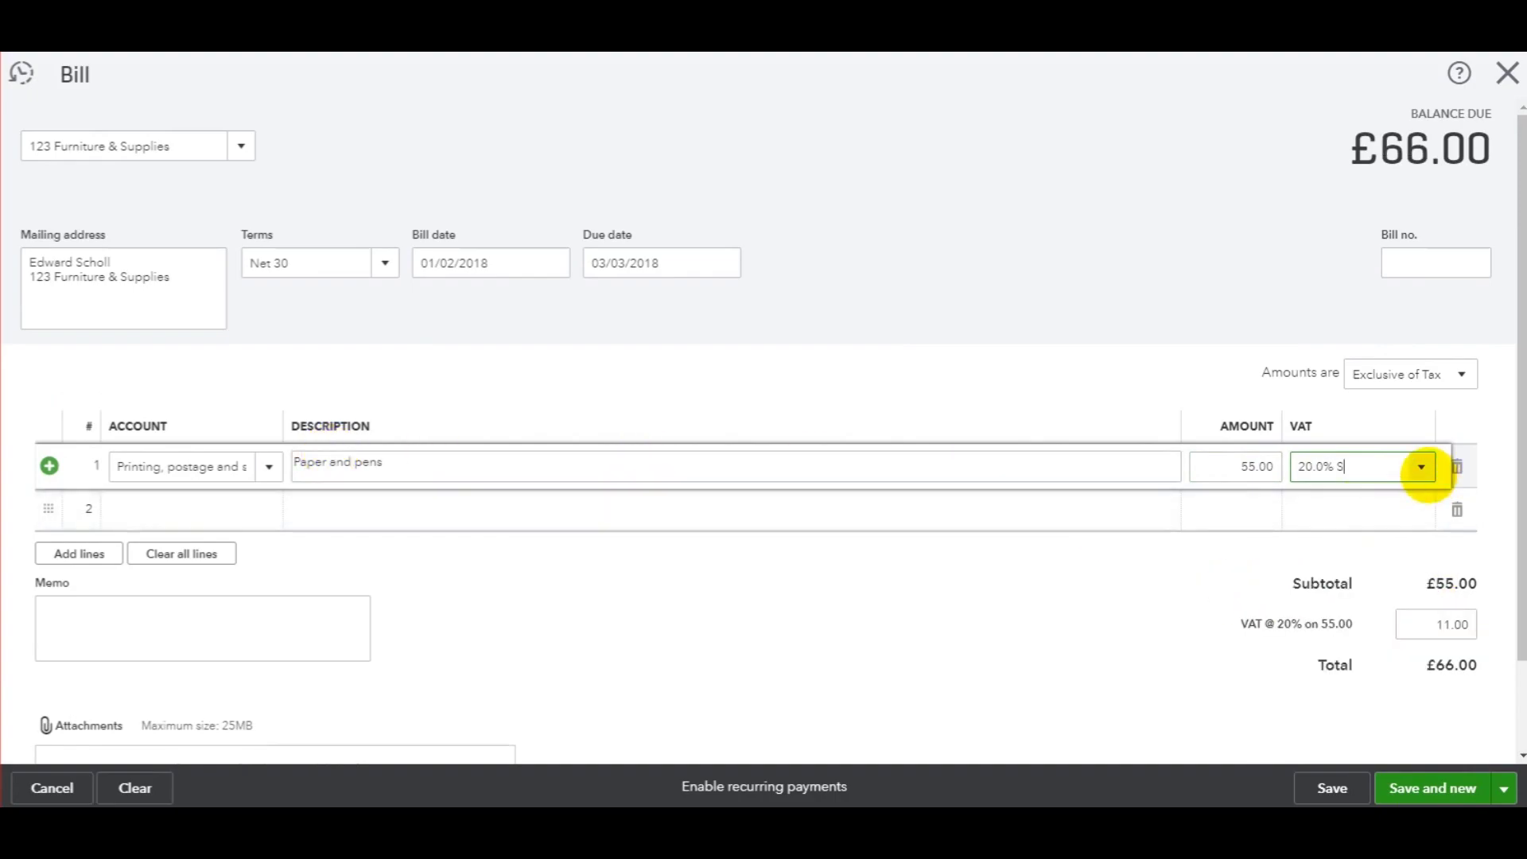
left_click(1421, 466)
left_click(1177, 567)
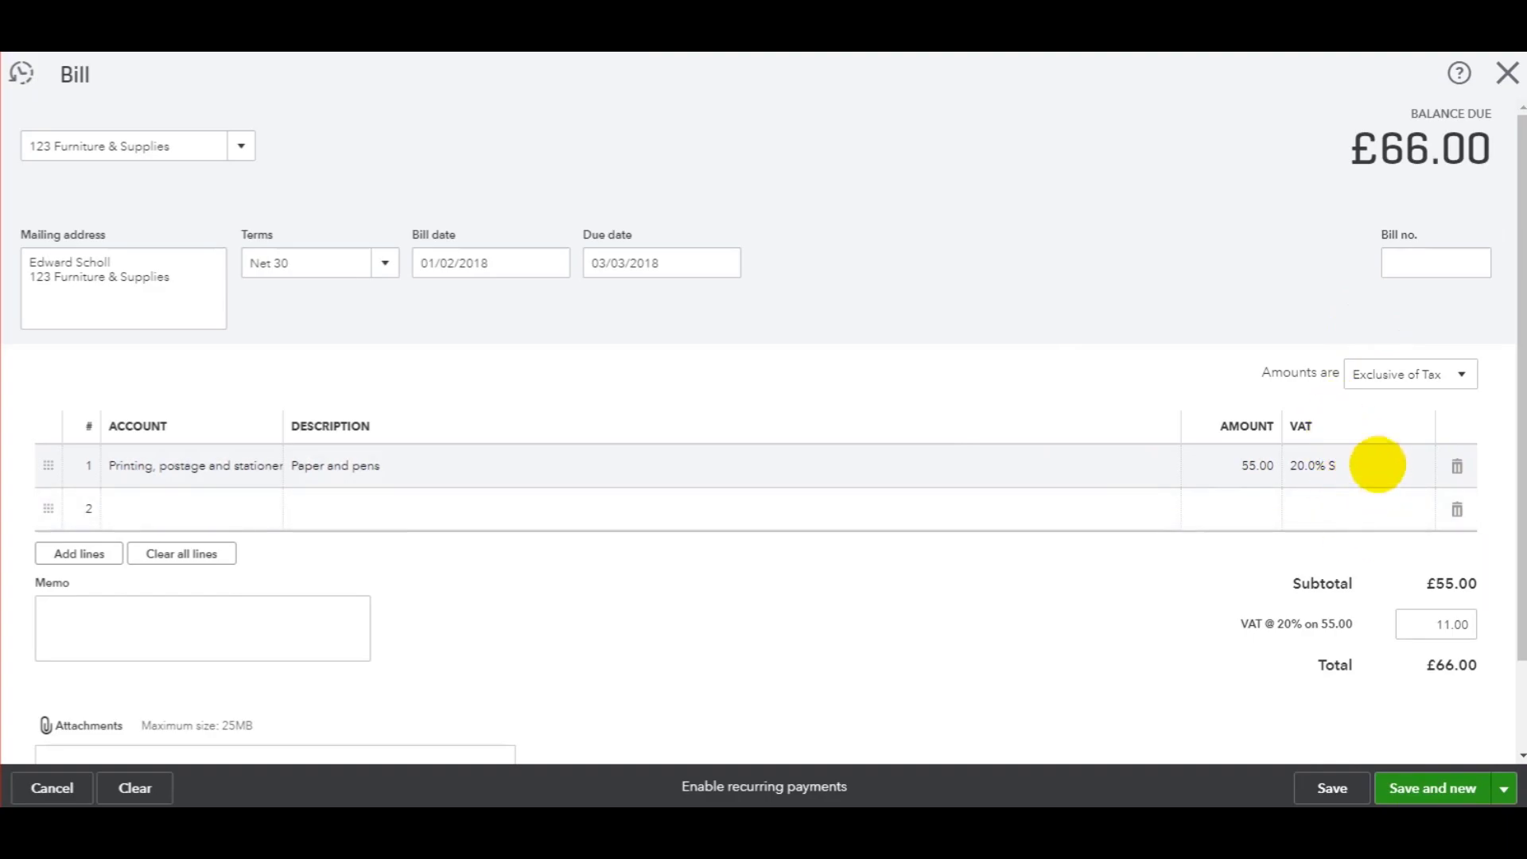
left_click(1375, 466)
left_click(1420, 467)
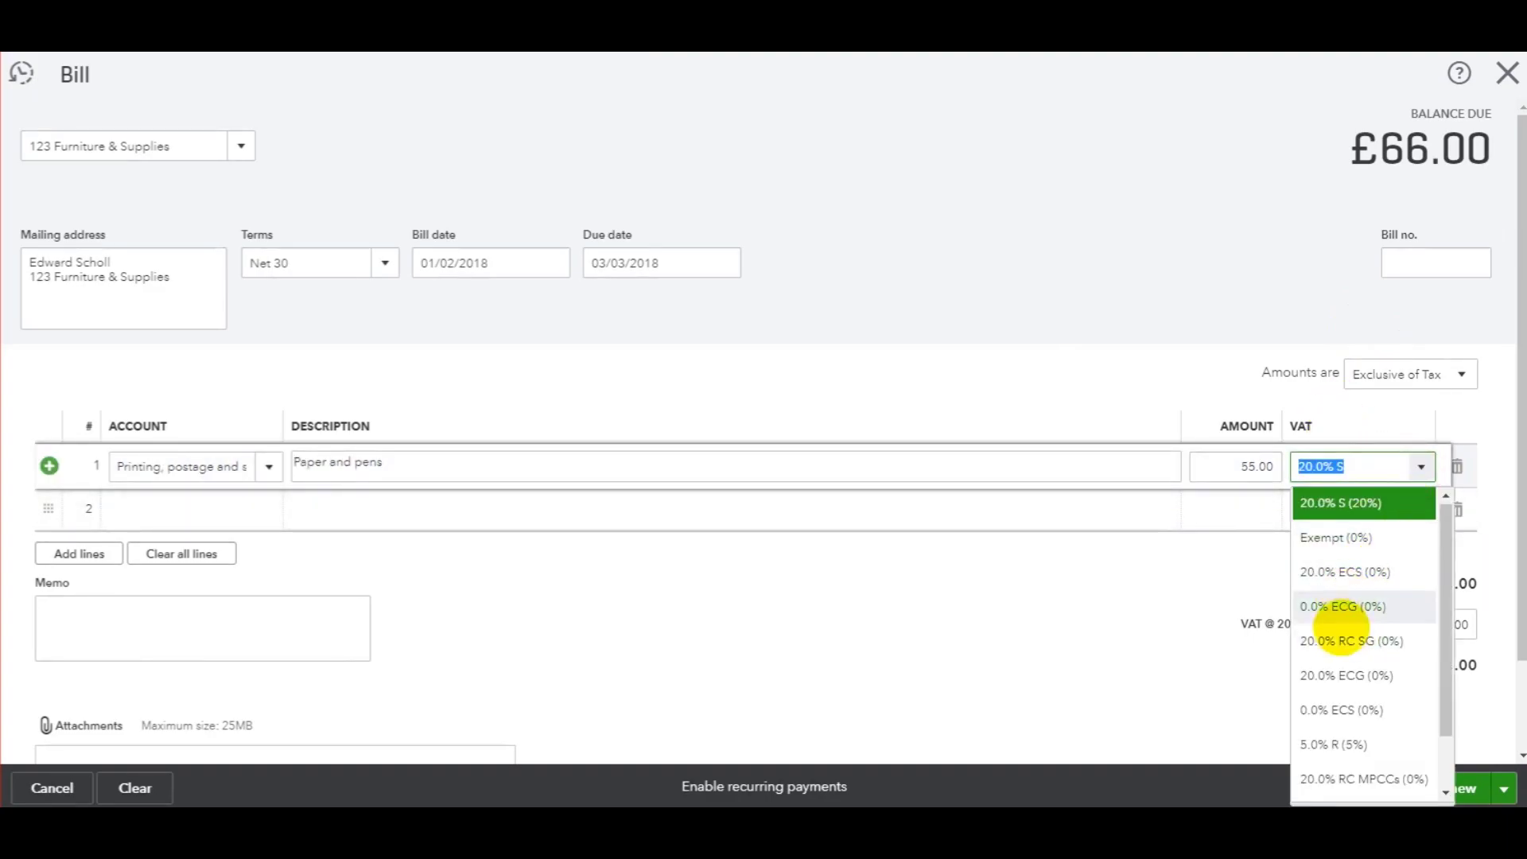
scroll(1344, 691, "down", 1)
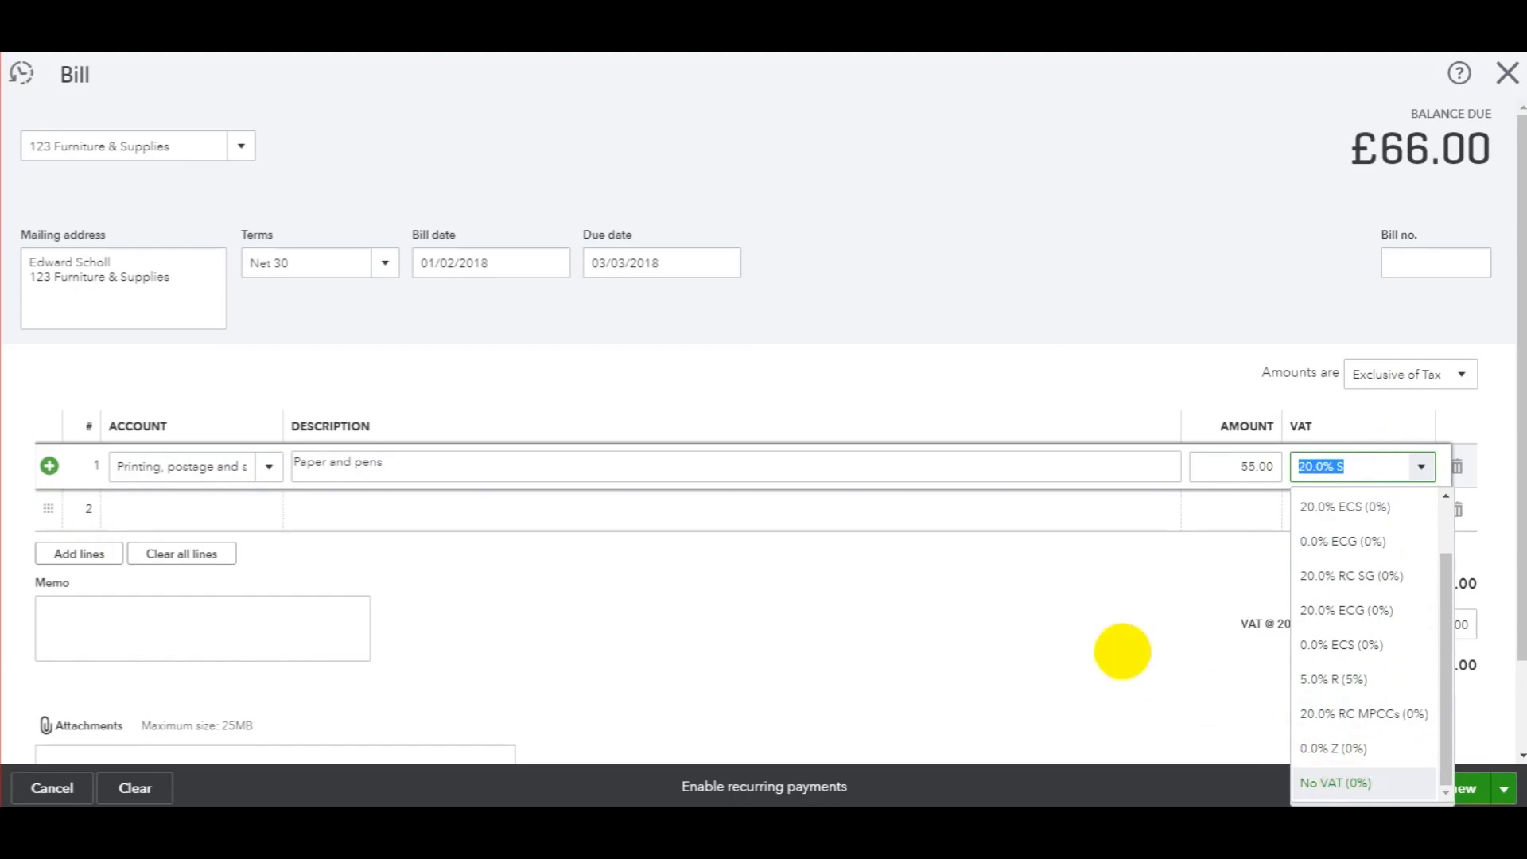
left_click(1039, 579)
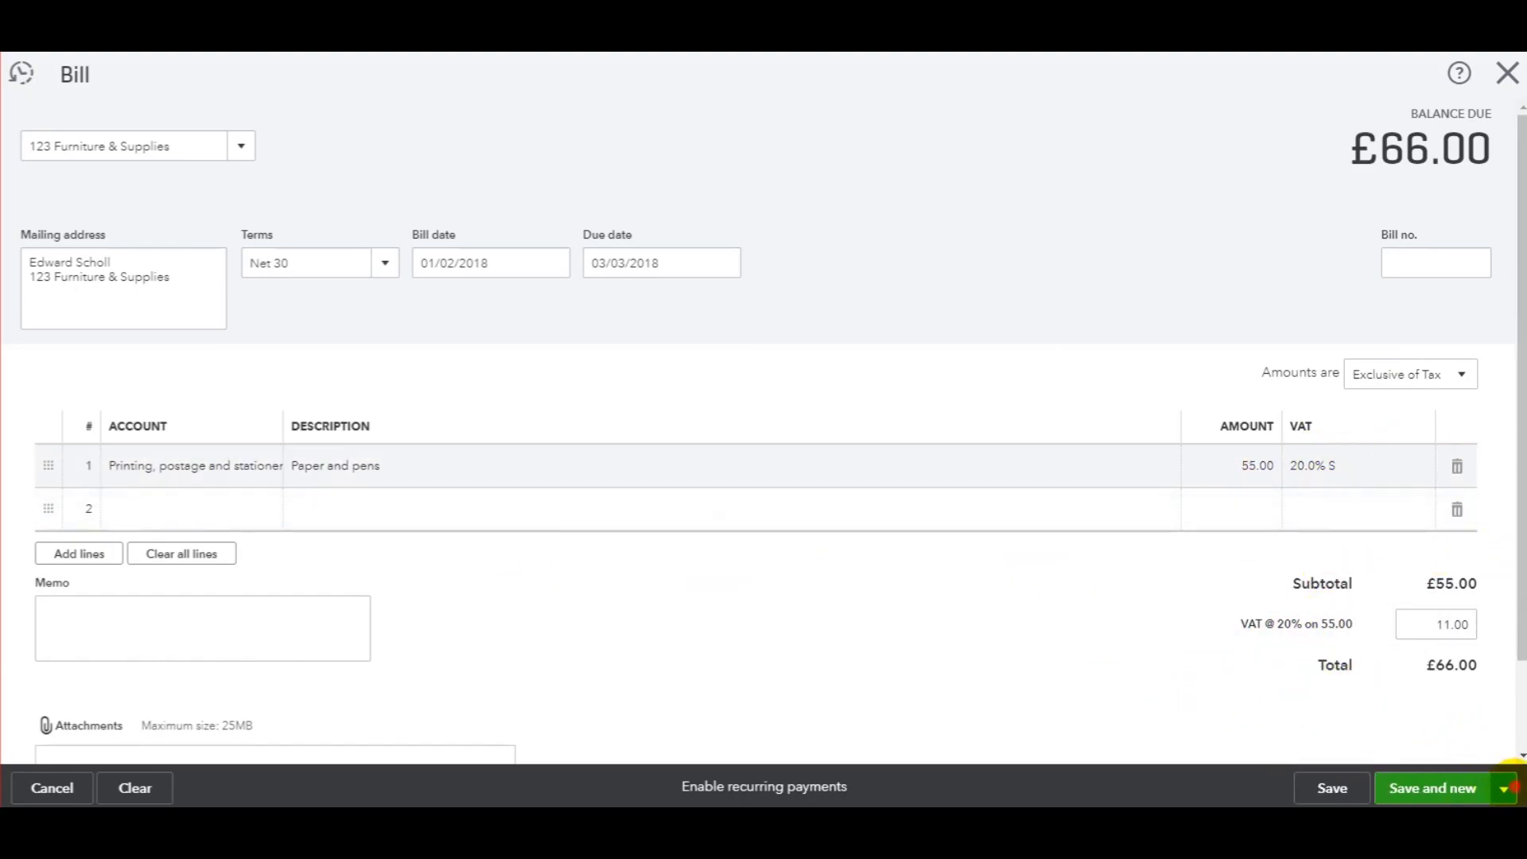
Save the £66.00 bill using Save and new
left_click(1503, 788)
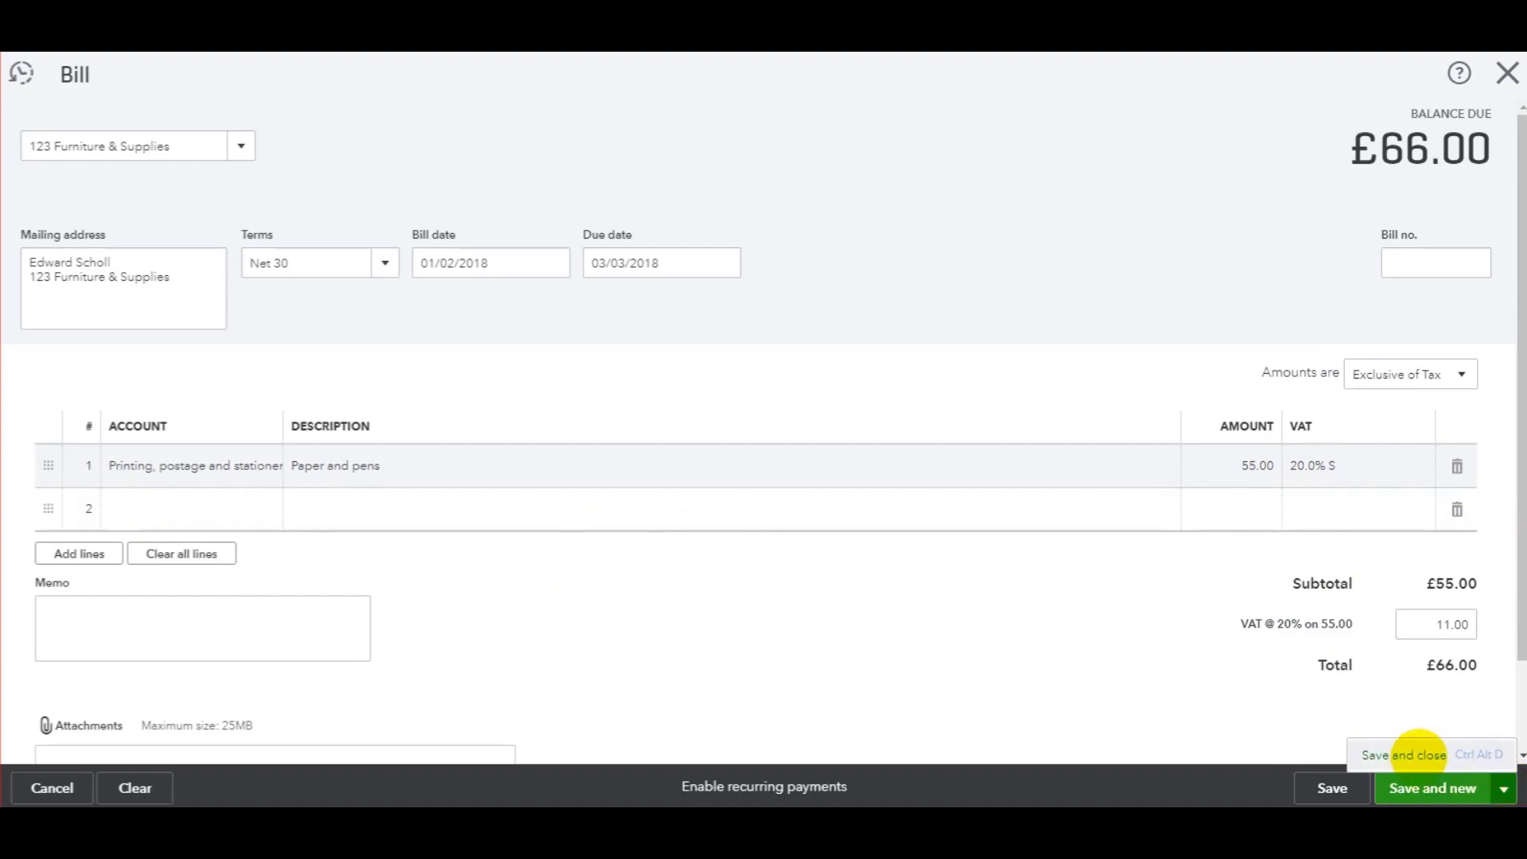
left_click(1202, 656)
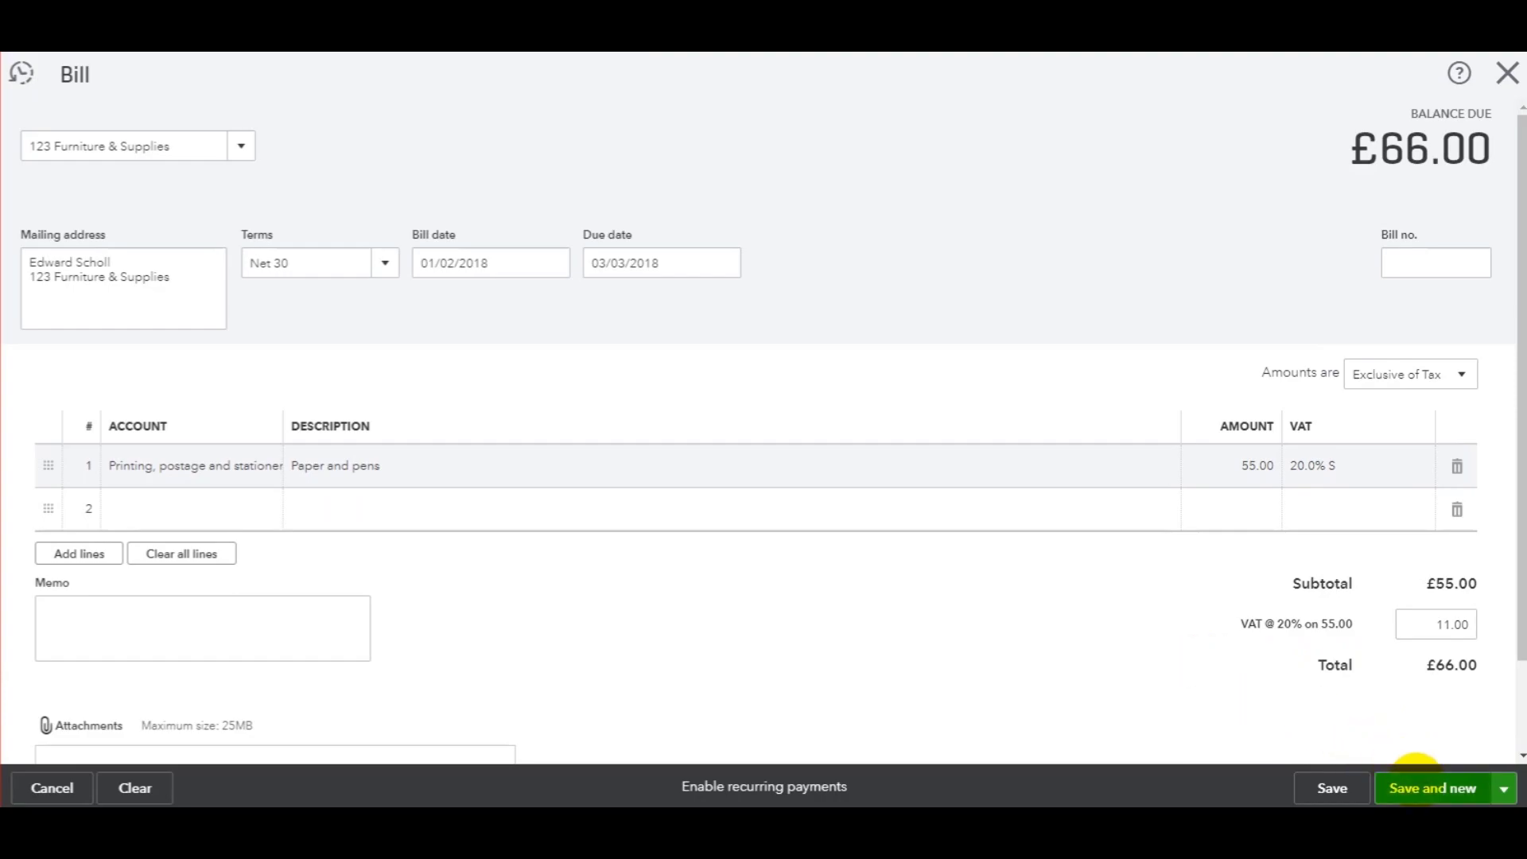
left_click(1416, 783)
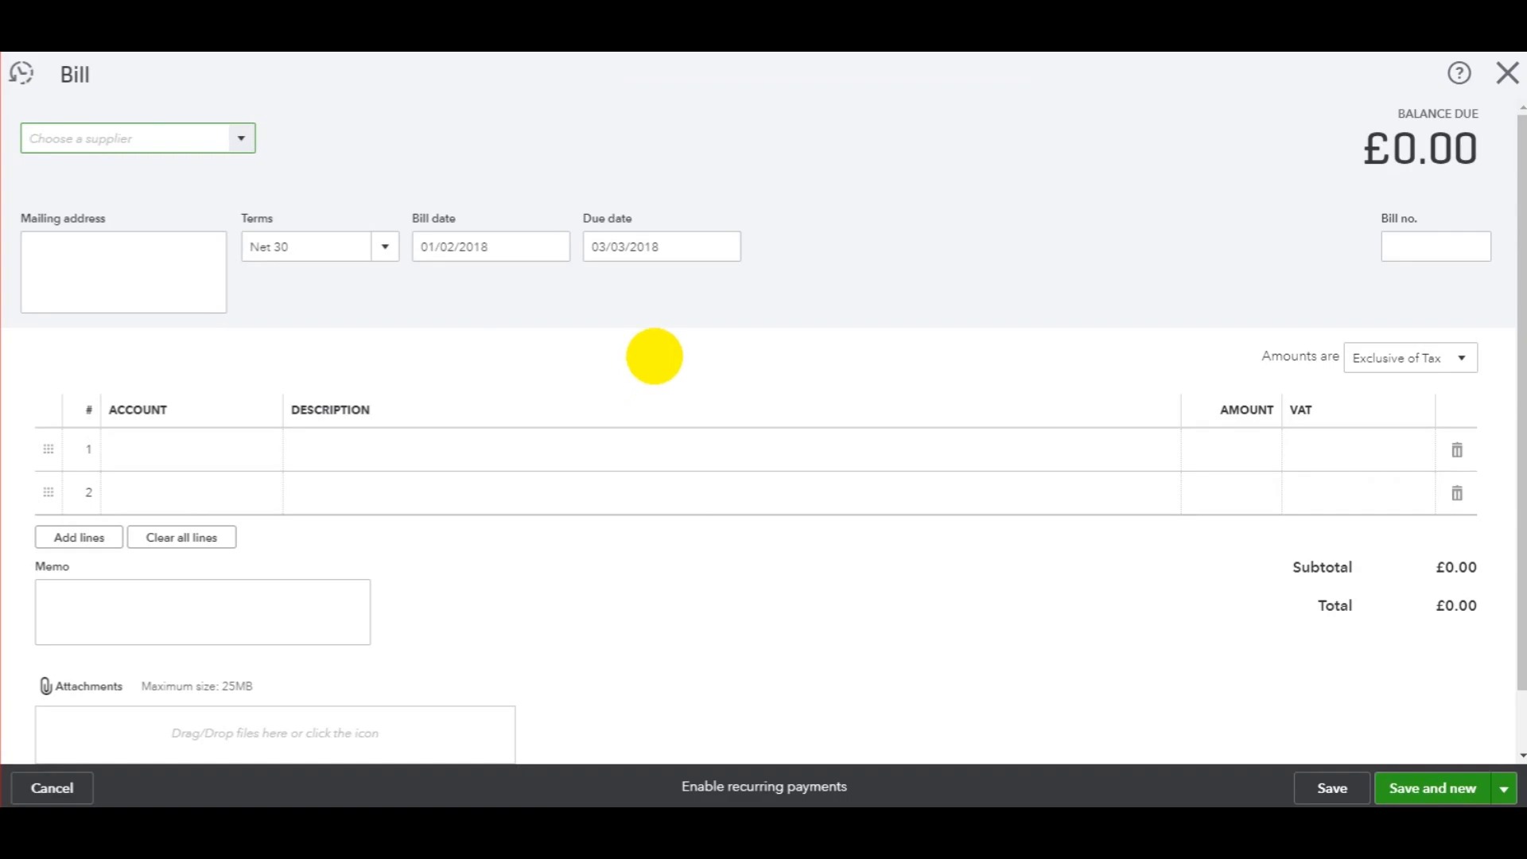
Select 123 Furniture & Supplies on the blank bill, then discard it and return to the supplier
left_click(241, 138)
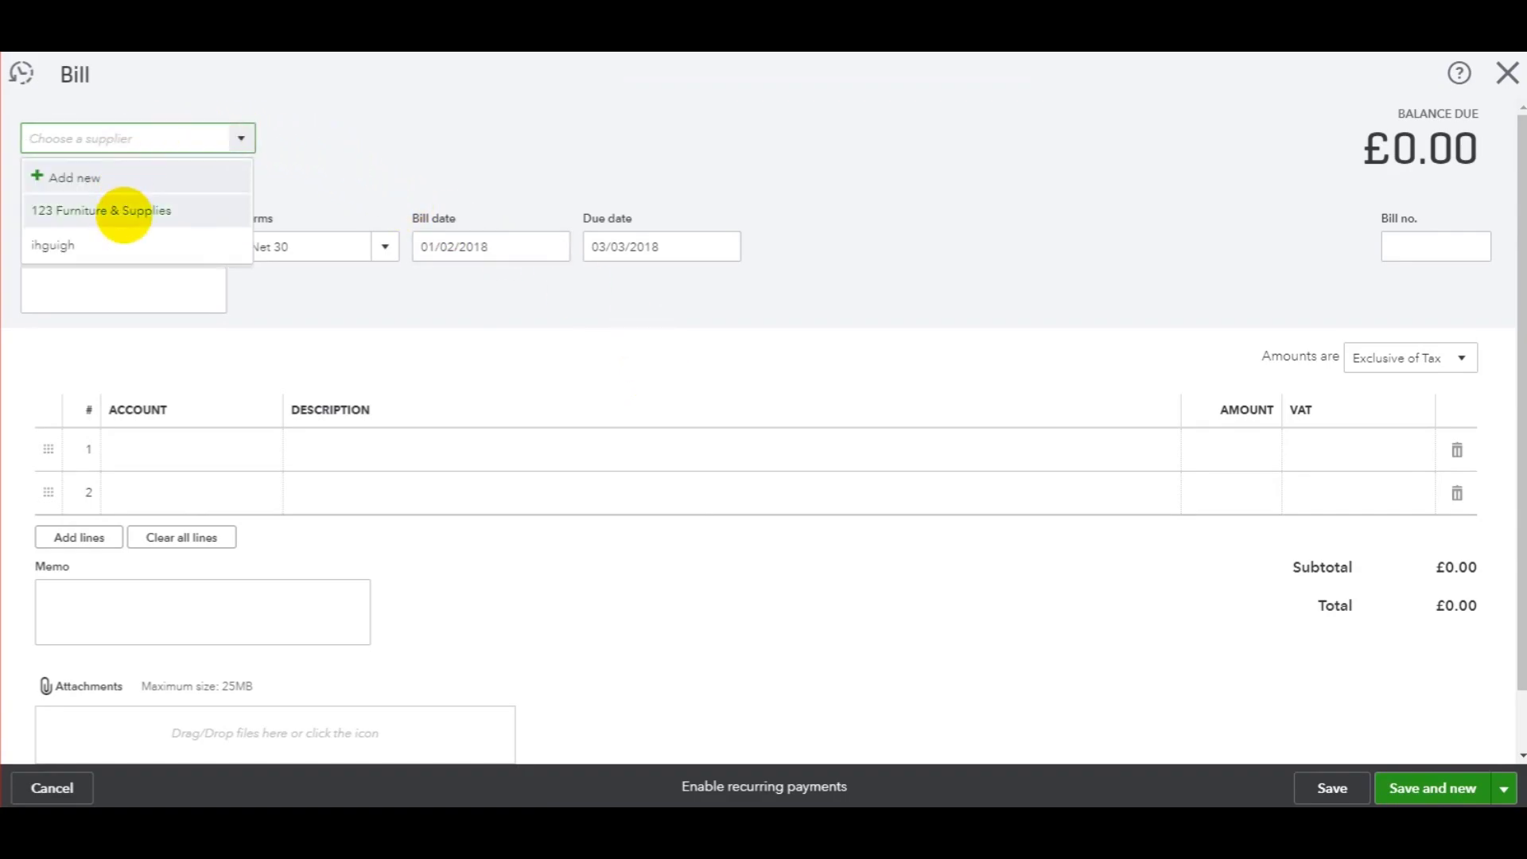
left_click(102, 210)
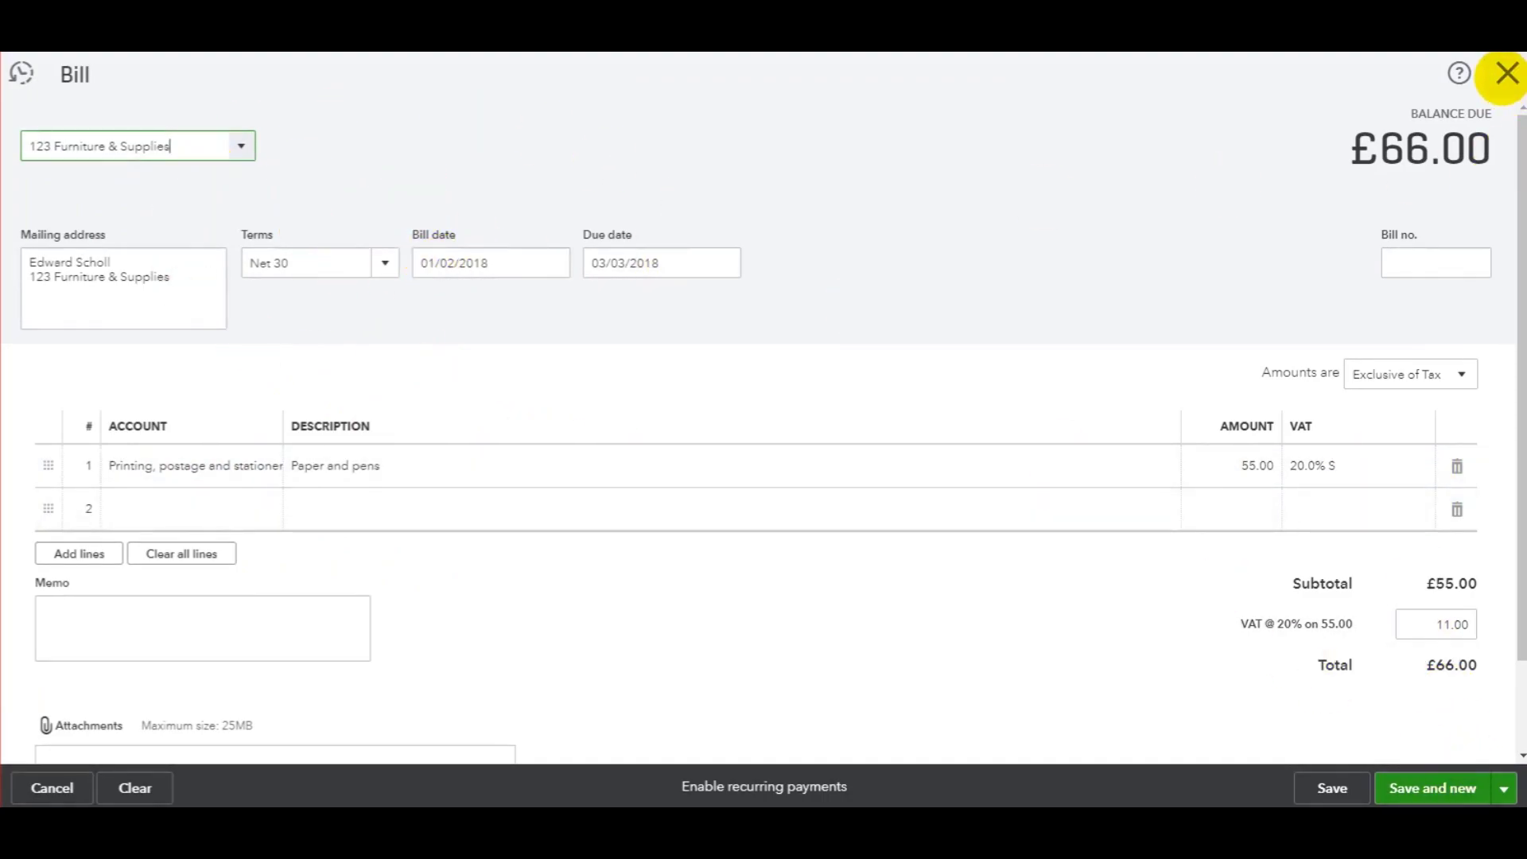
left_click(1505, 74)
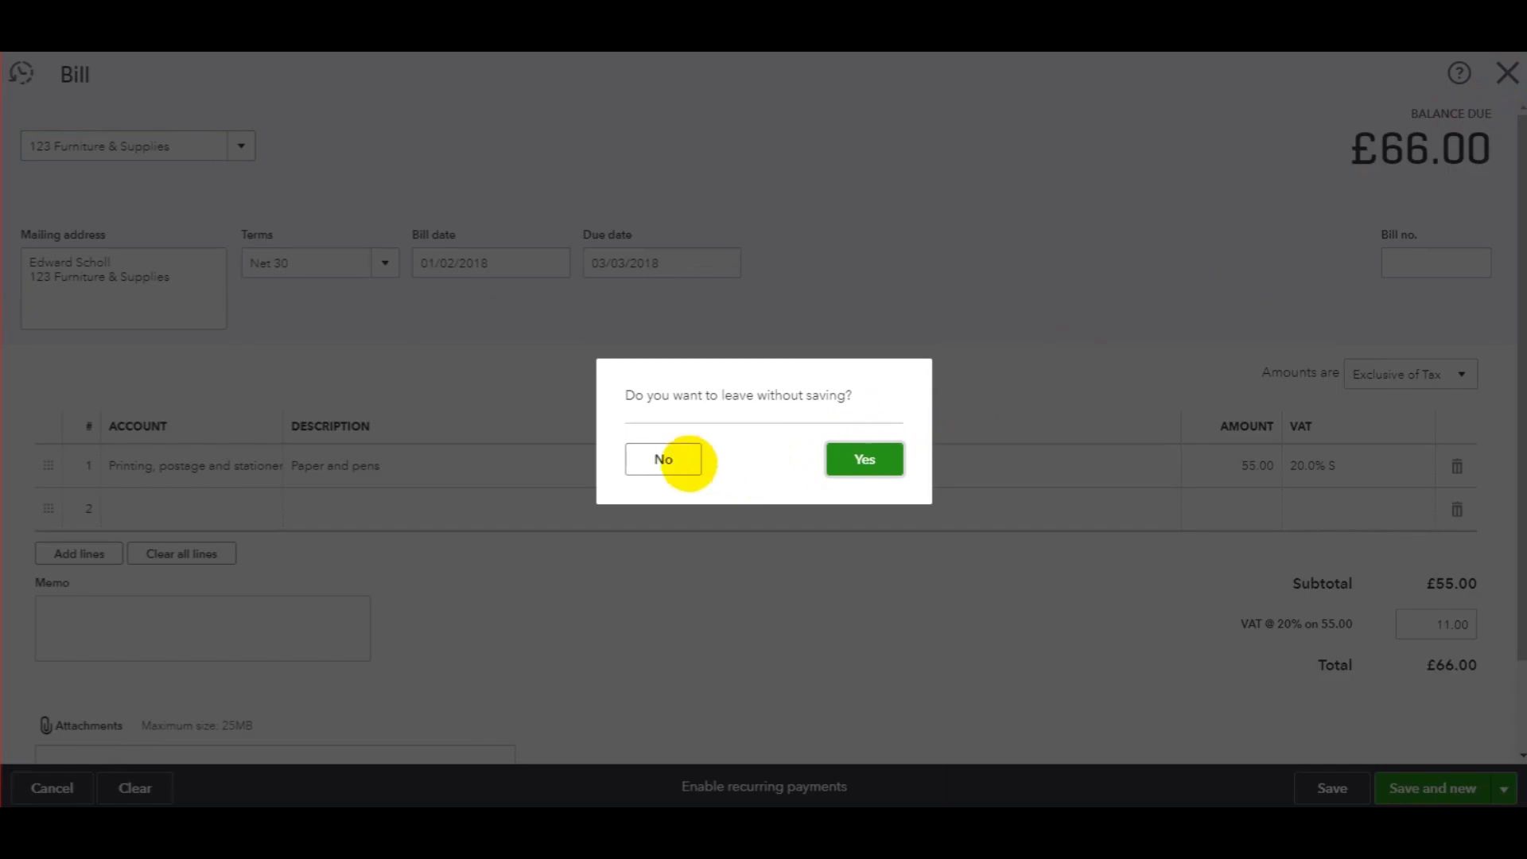
left_click(658, 459)
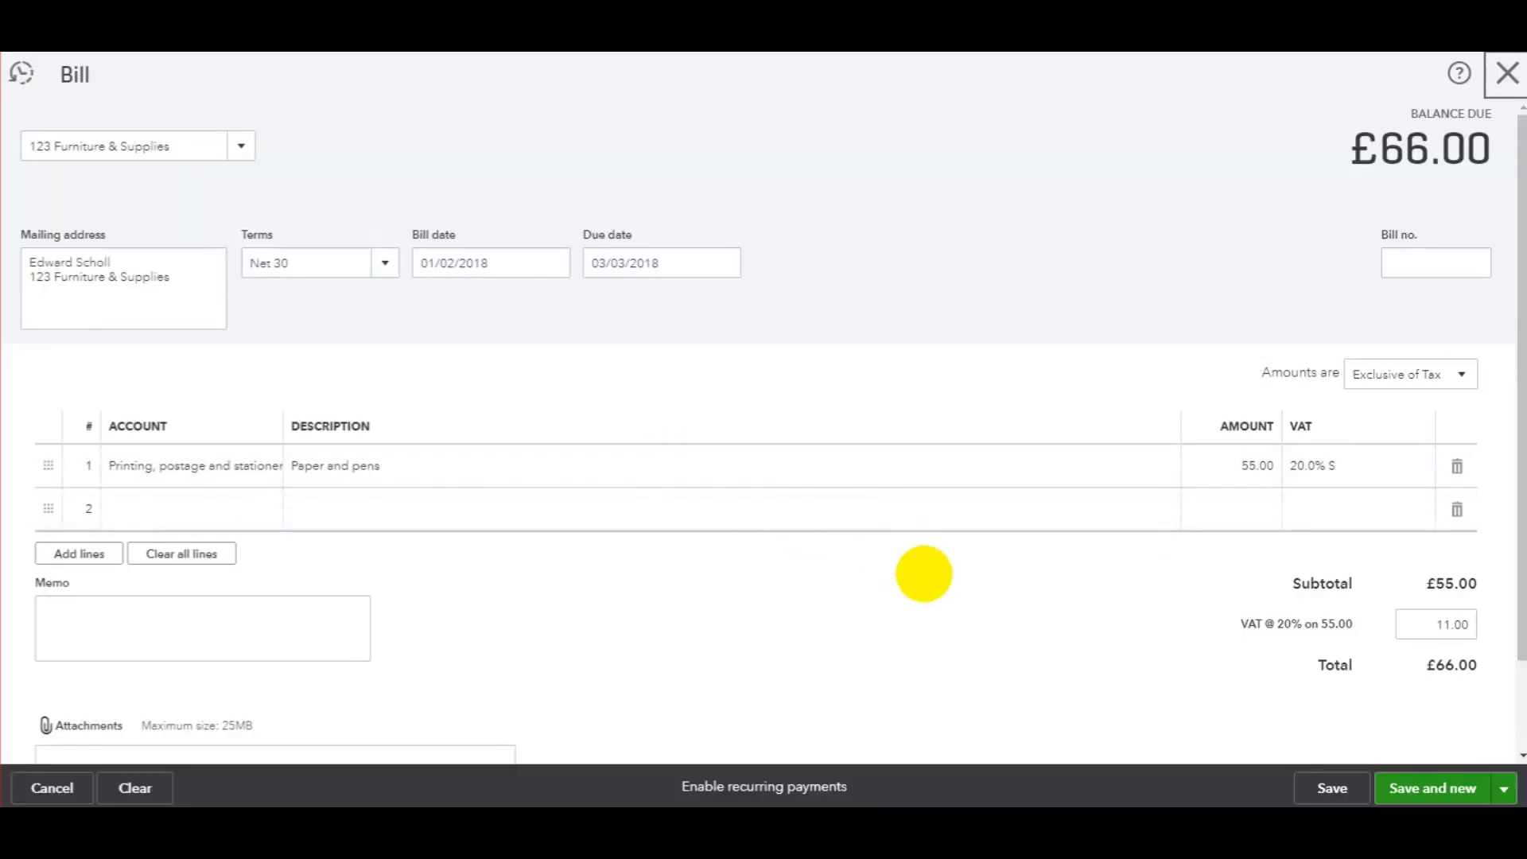
left_click(1505, 74)
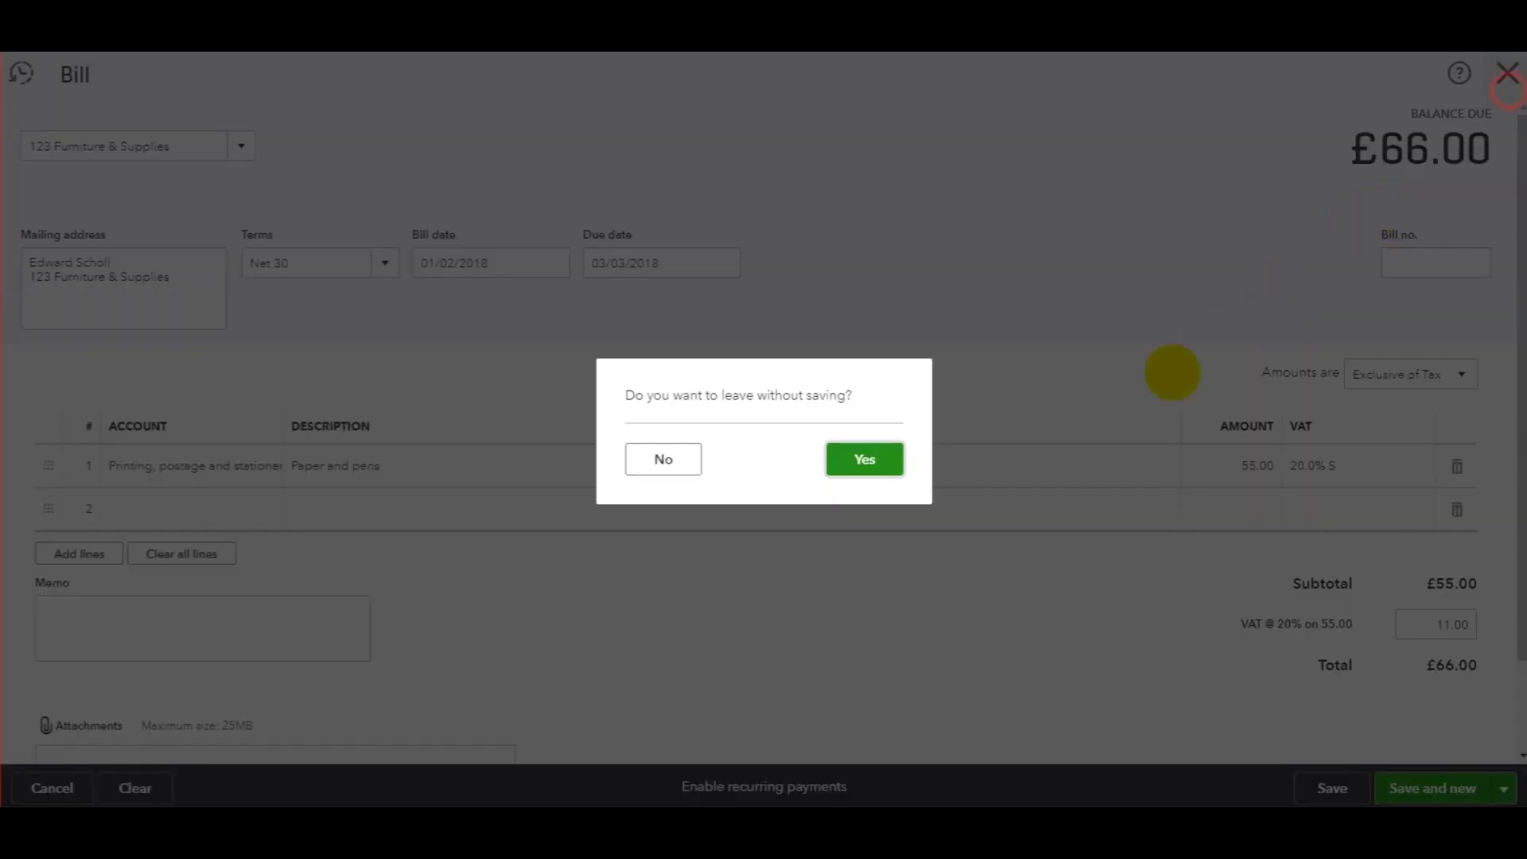
left_click(896, 455)
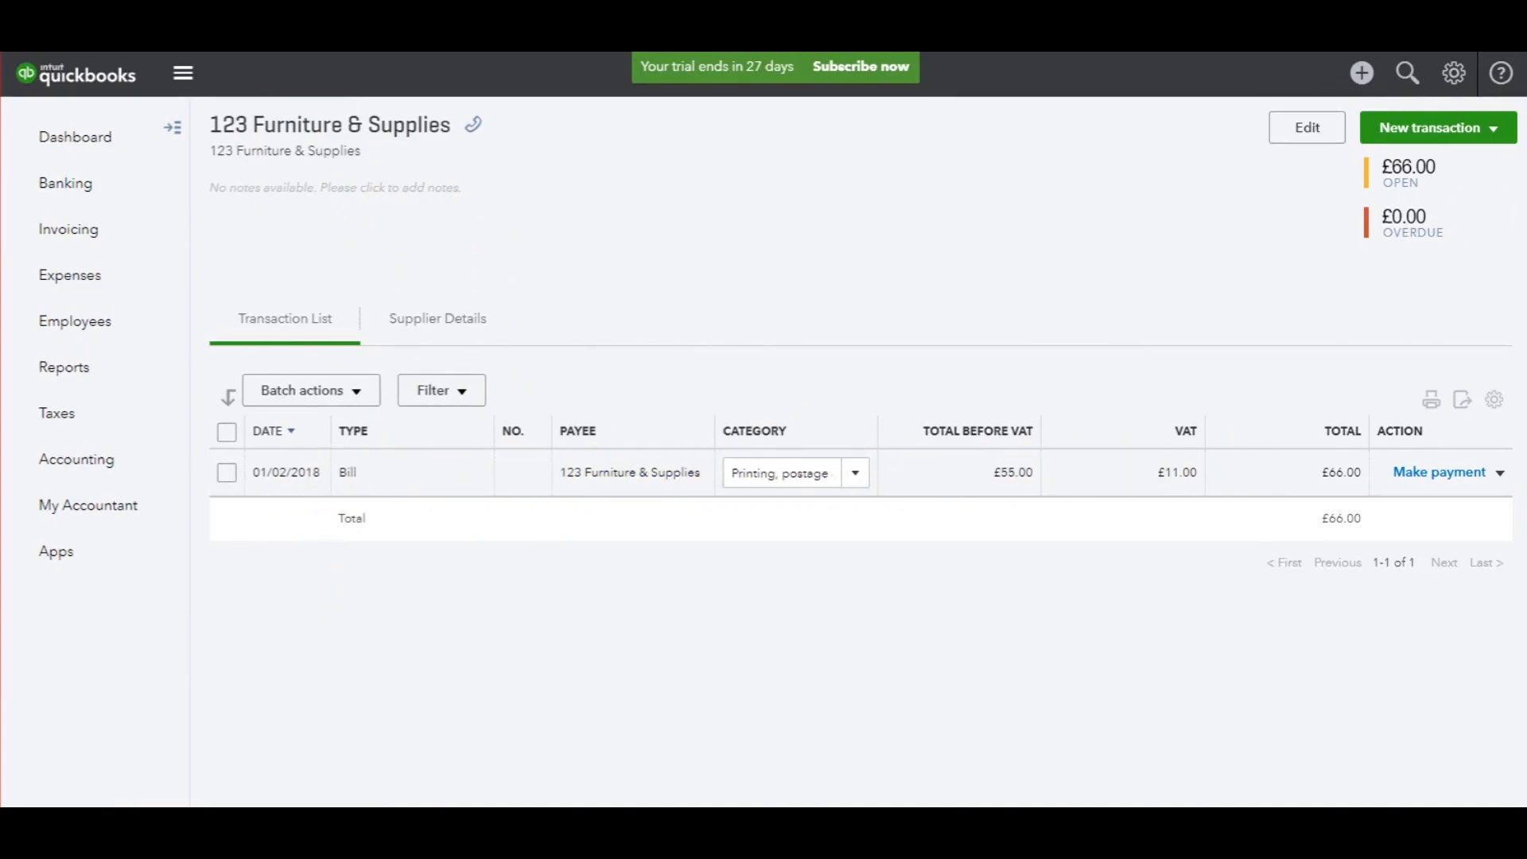
Start another supplier bill dated 18/01/2018
left_click(1479, 127)
left_click(1428, 162)
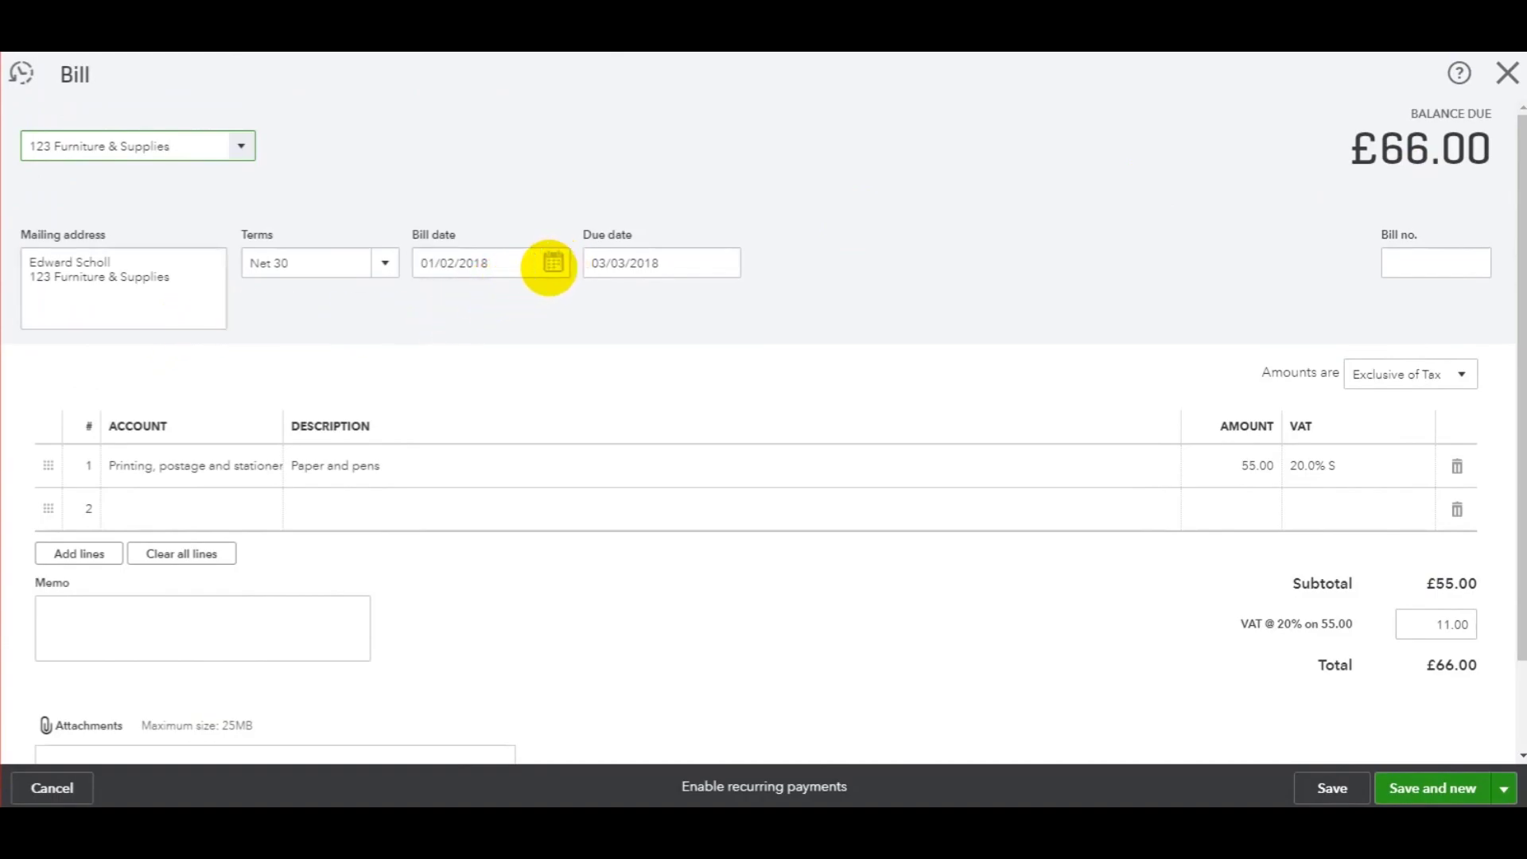
left_click(549, 265)
left_click(432, 311)
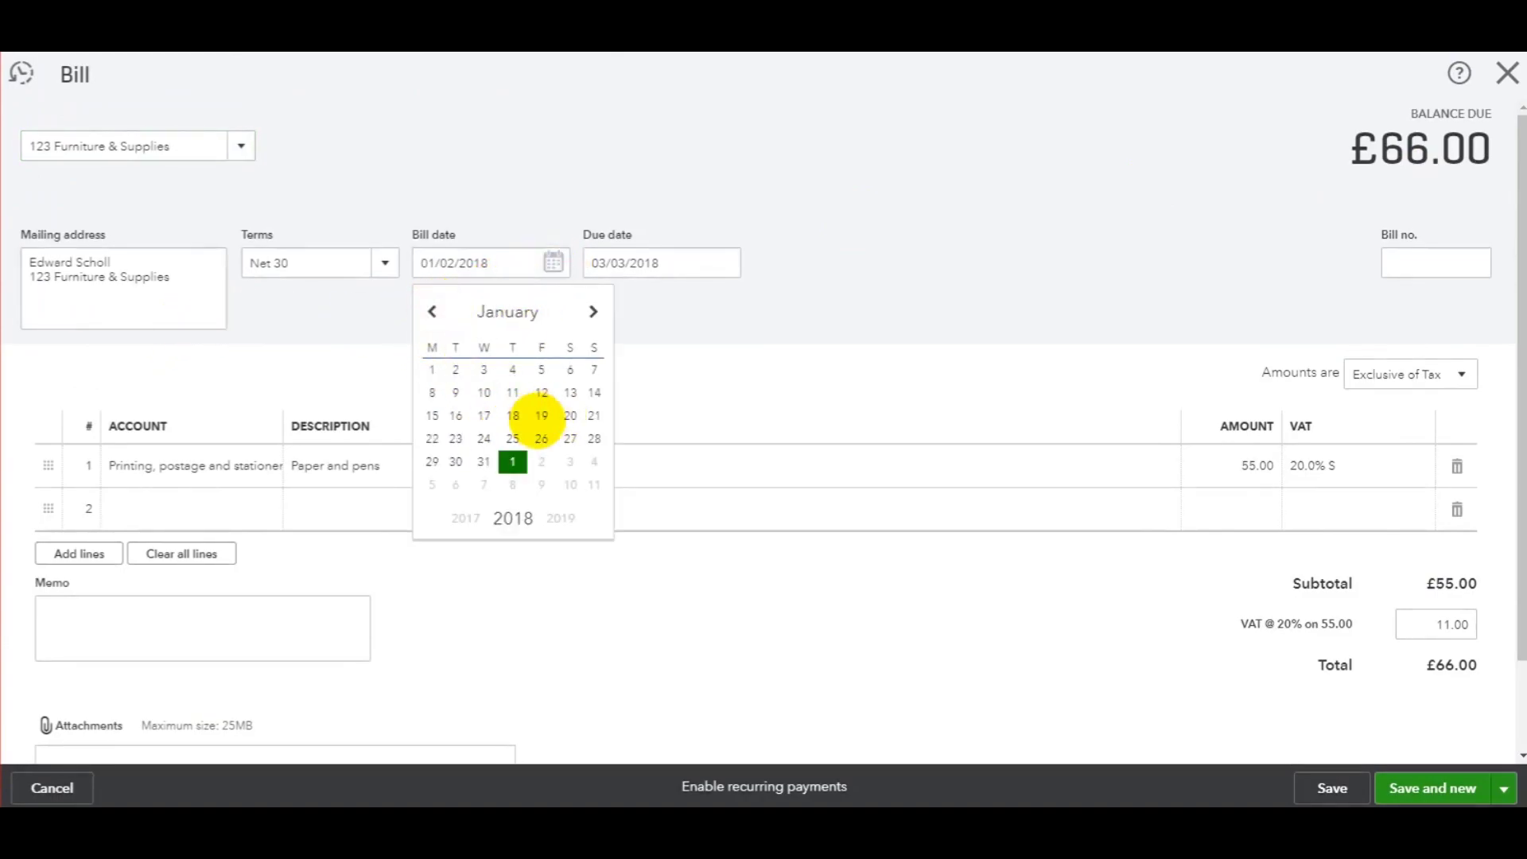
left_click(507, 408)
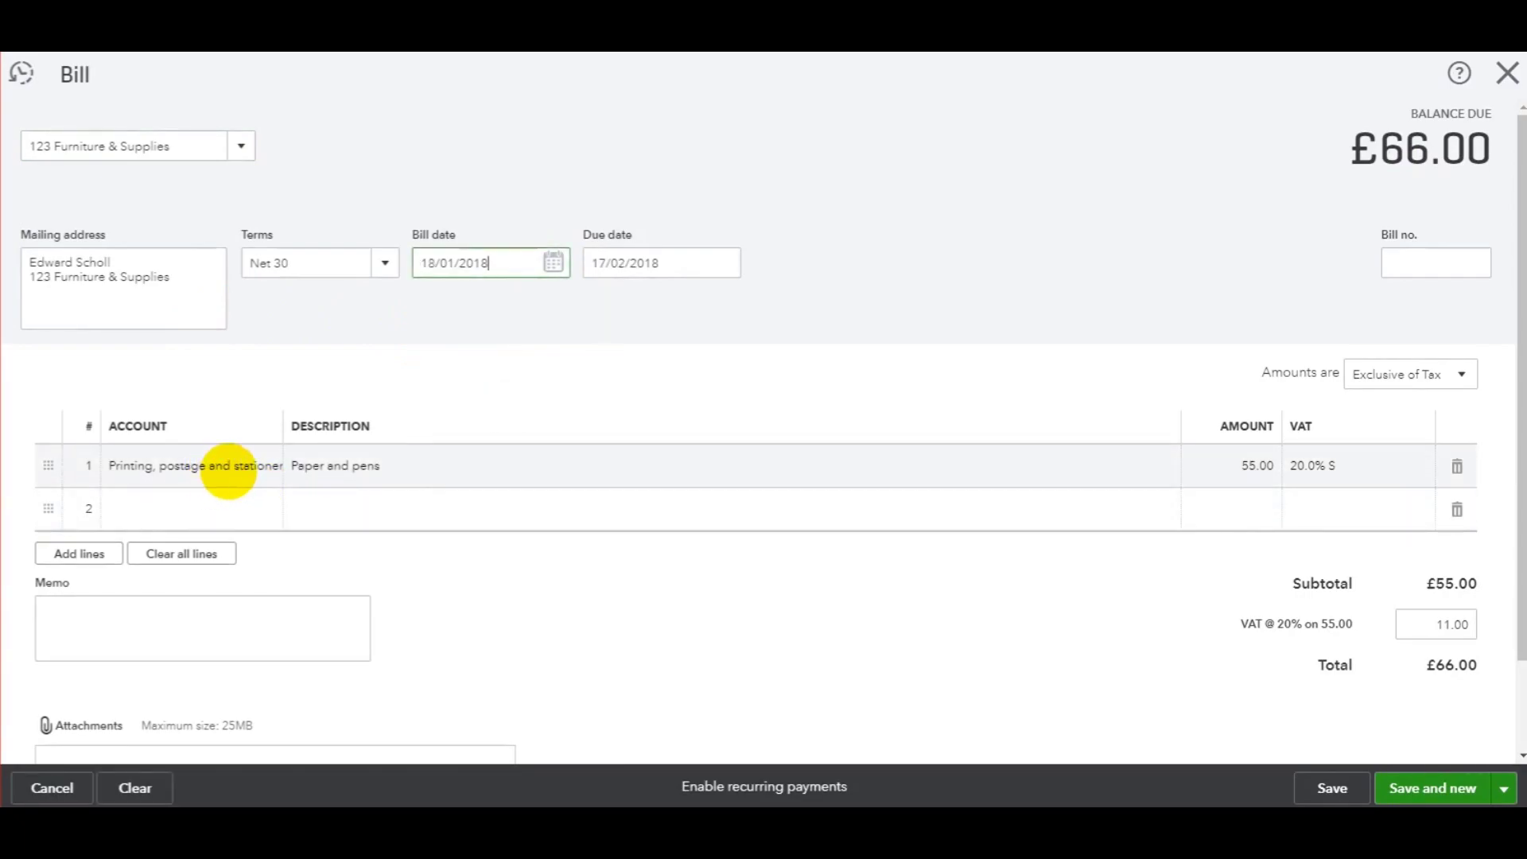
Set line 1 to Equipment leasing, 150.00 with 20.0% S VAT, then save and close
left_click(200, 470)
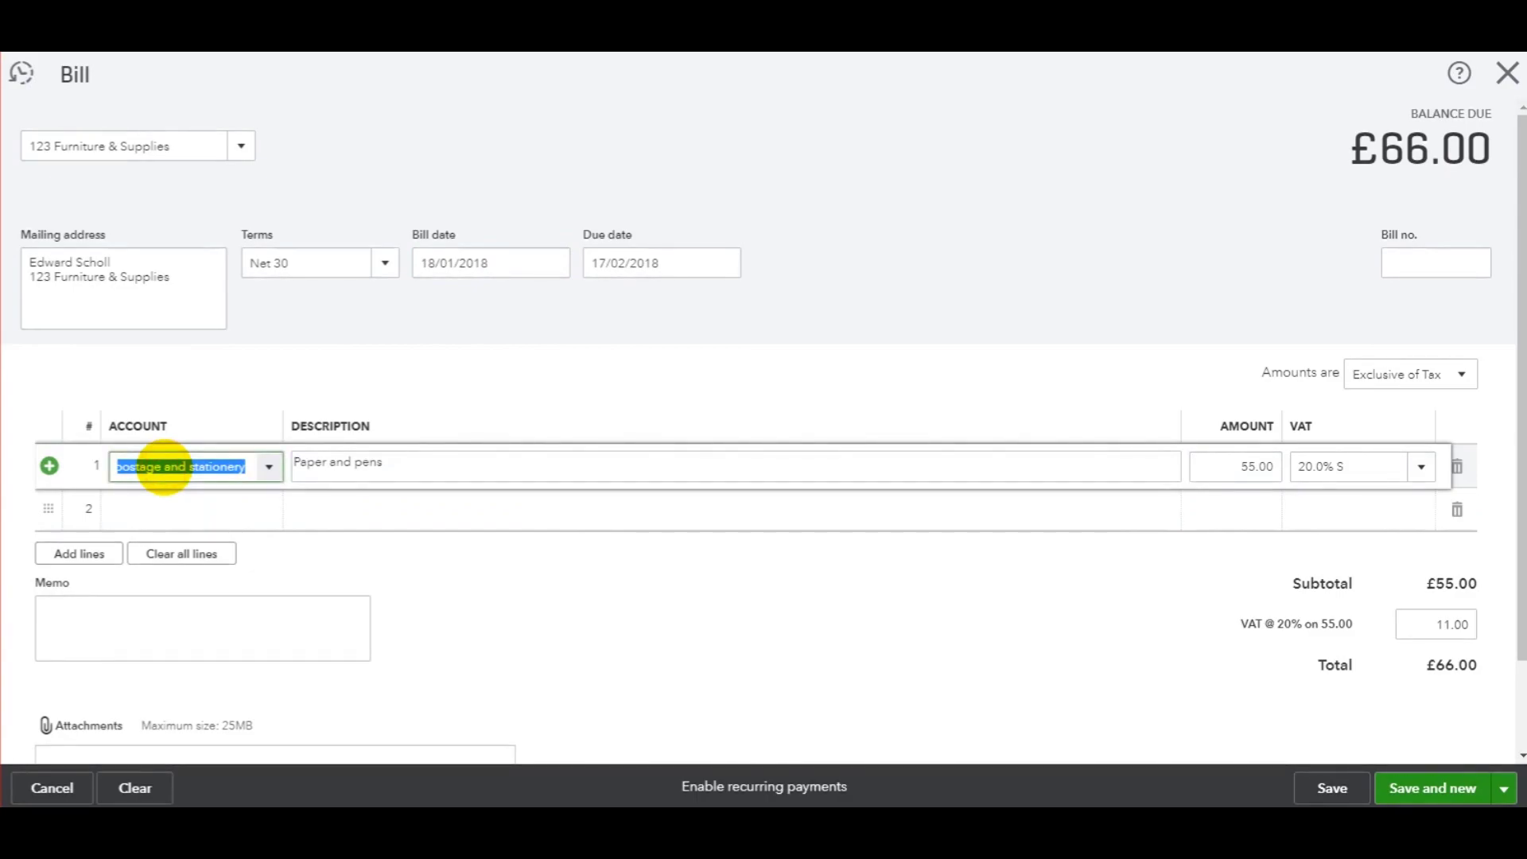
type("leas")
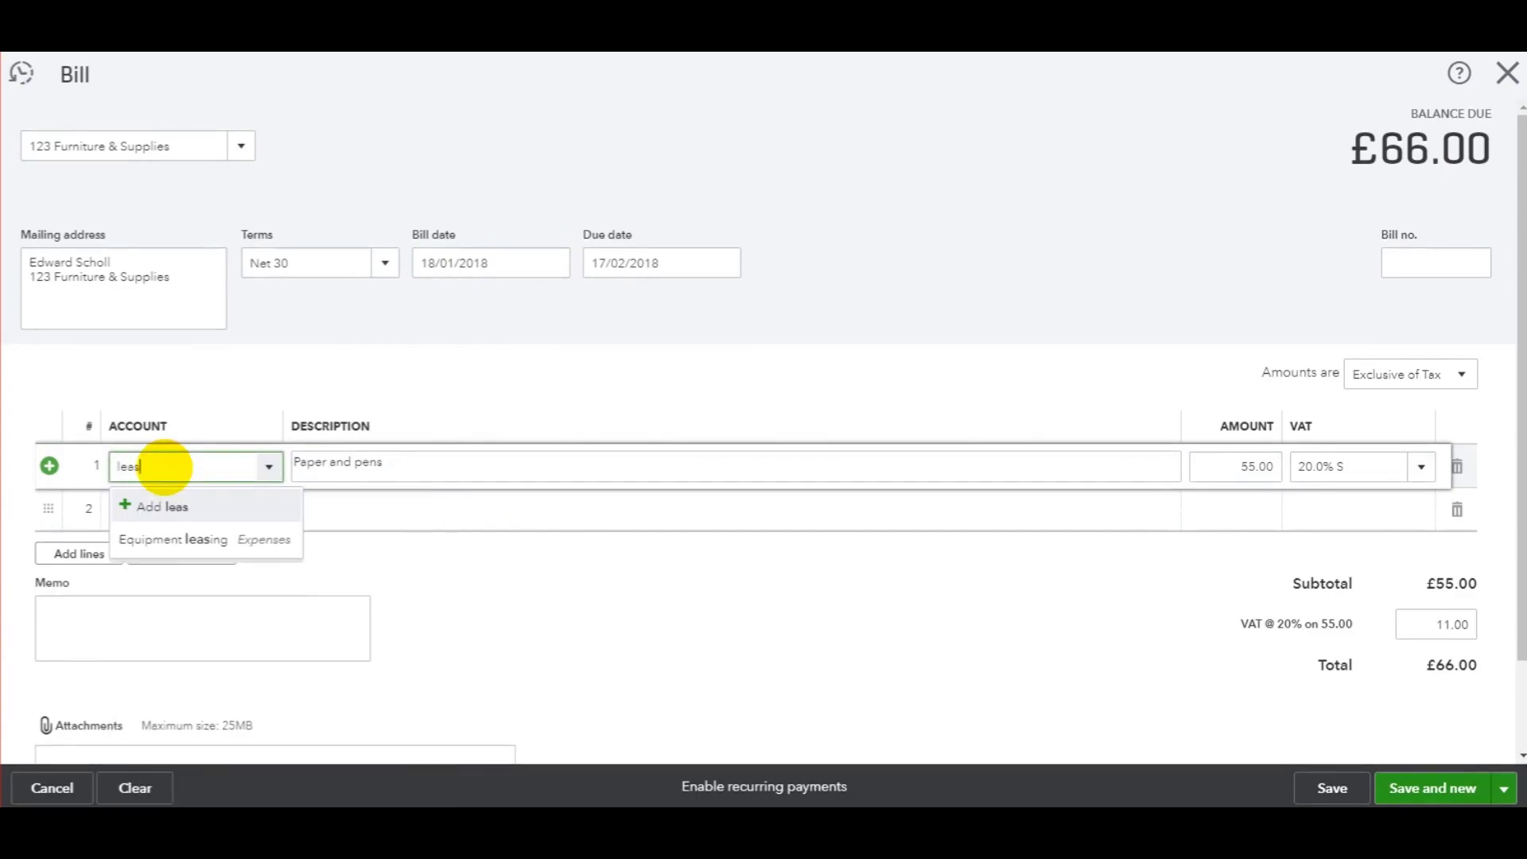
left_click(211, 535)
left_click_drag(397, 467, 279, 466)
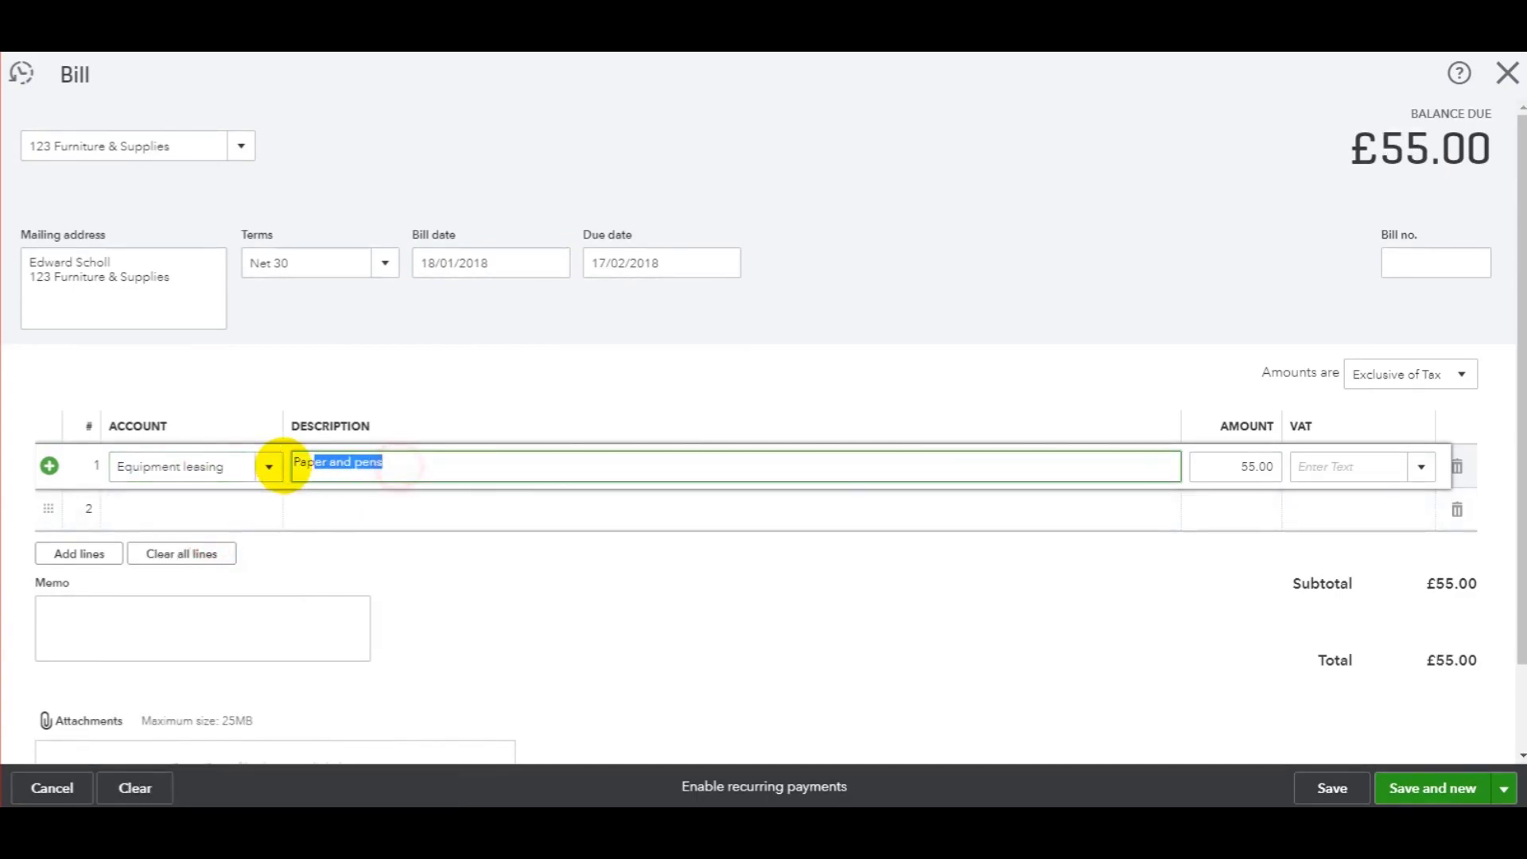
type("uihijhjk")
key("Tab")
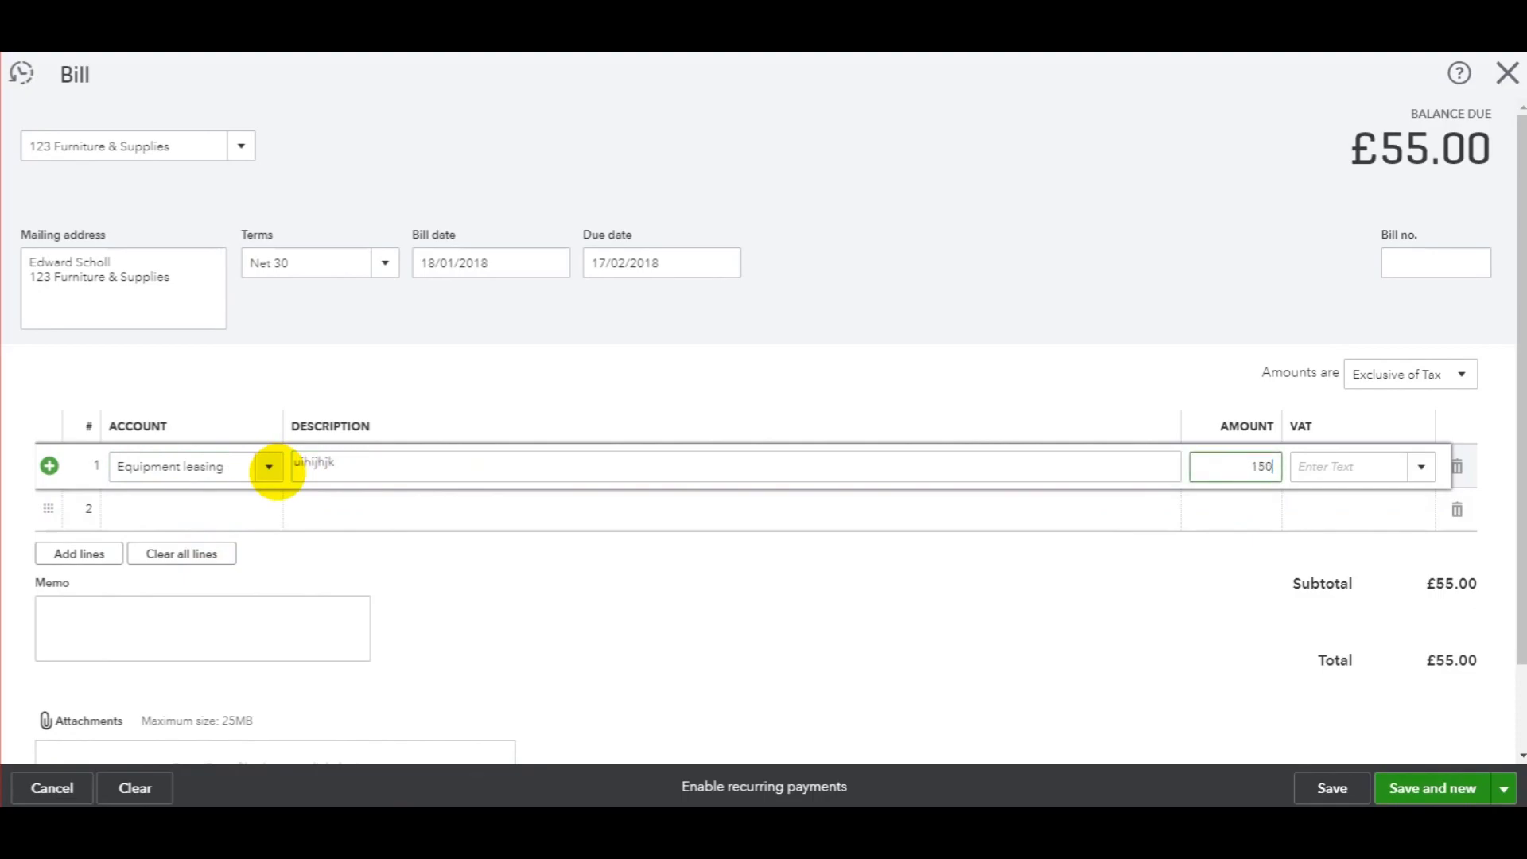
type("150")
key("Tab")
left_click(1419, 472)
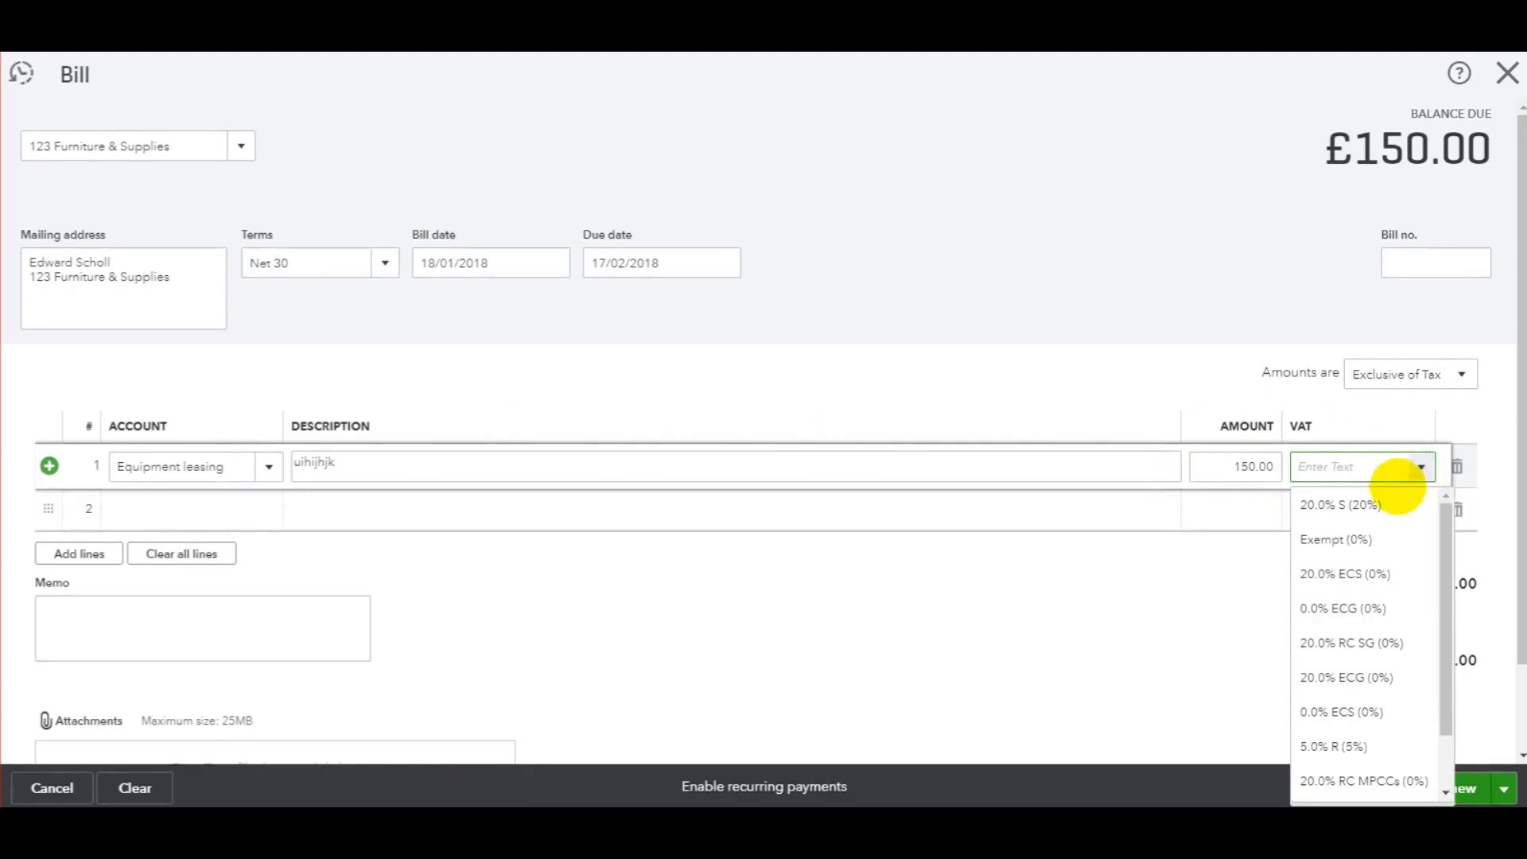
left_click(1397, 497)
left_click(1502, 787)
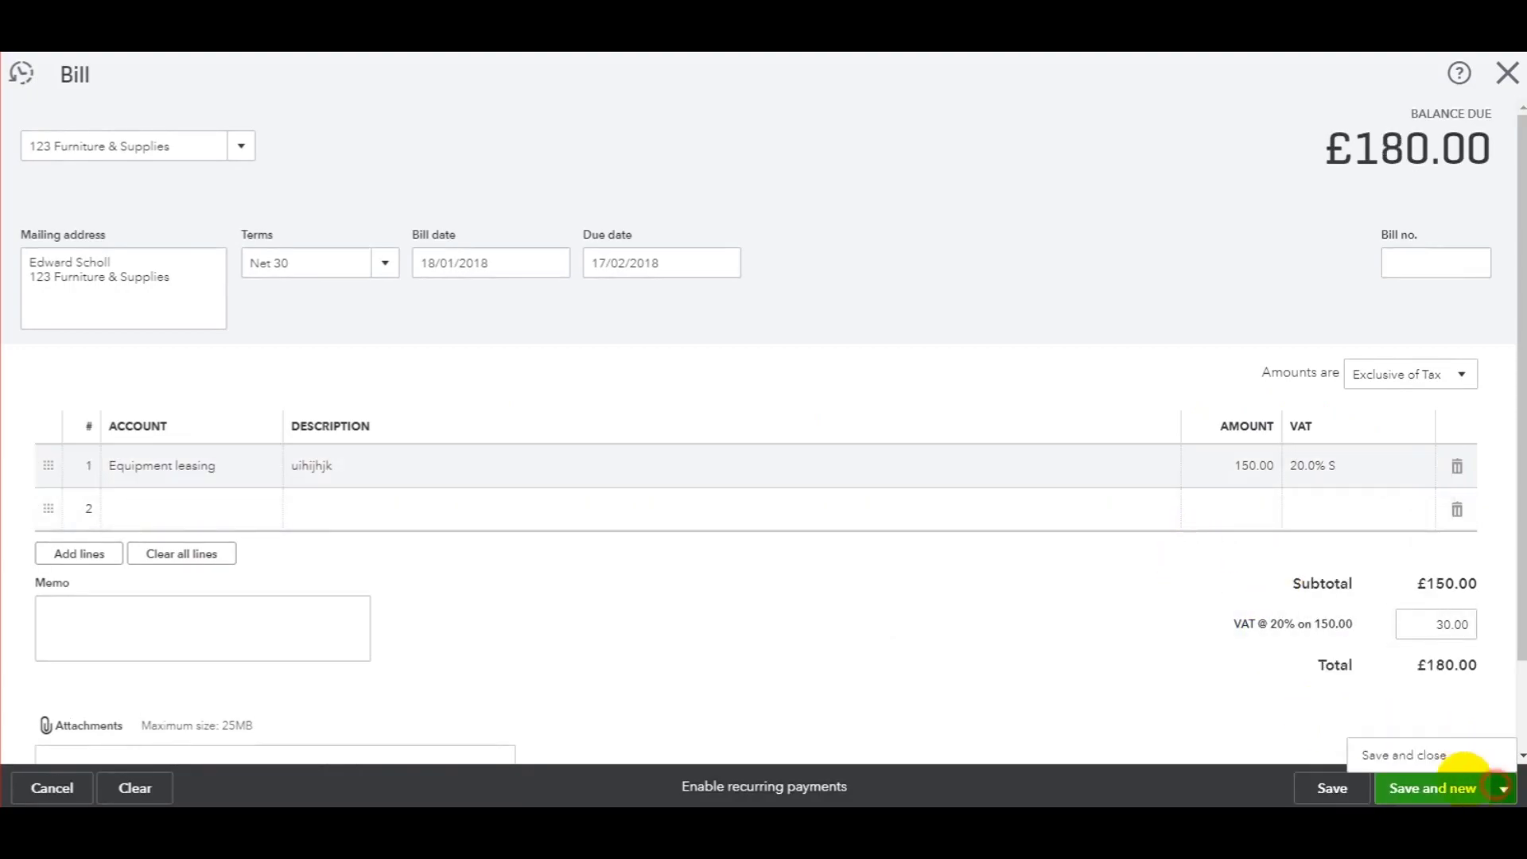
left_click(1409, 756)
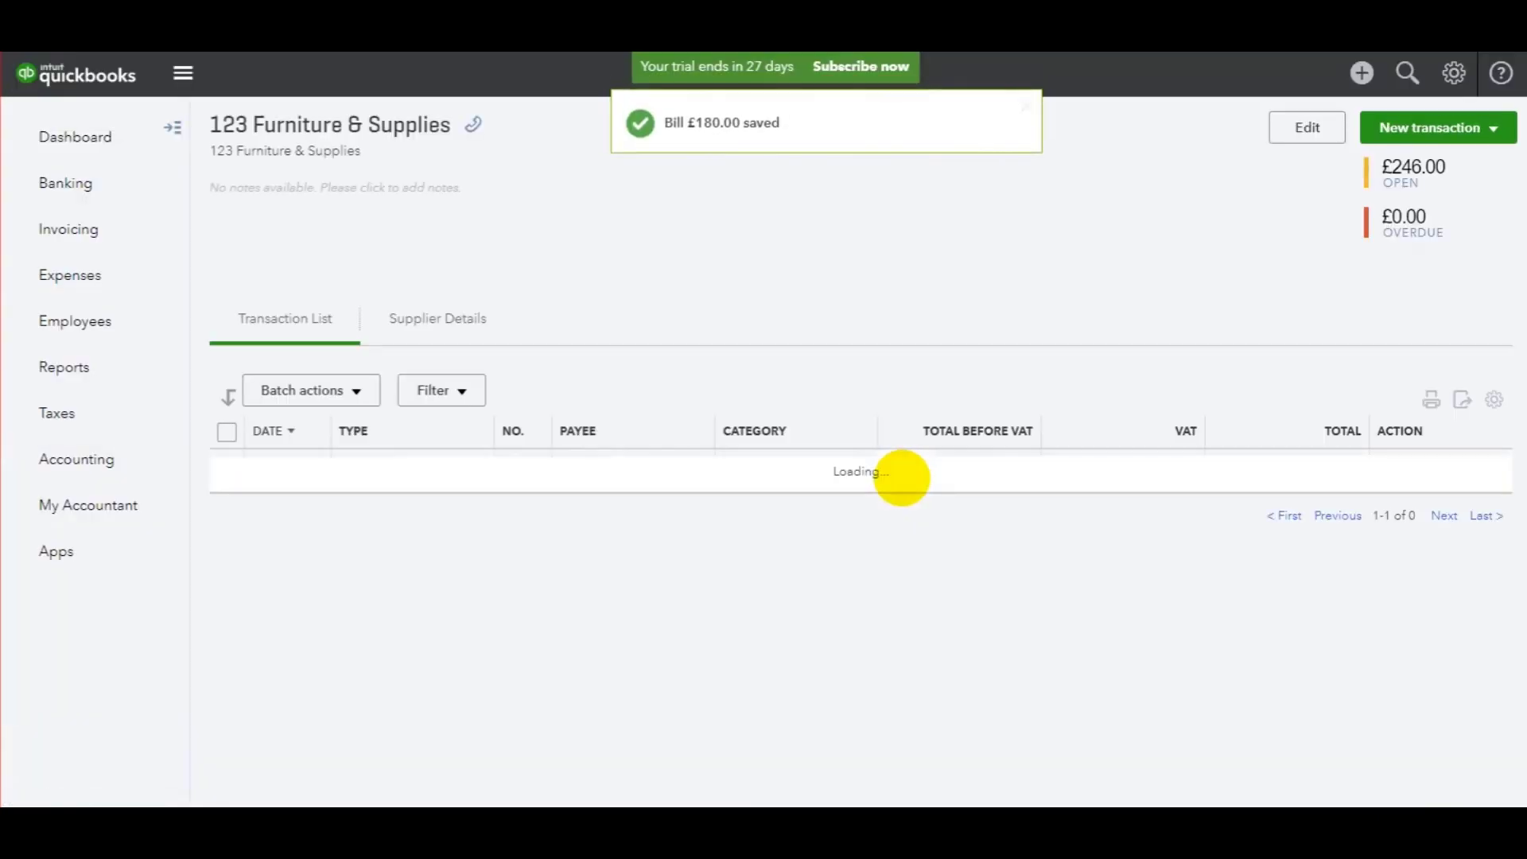